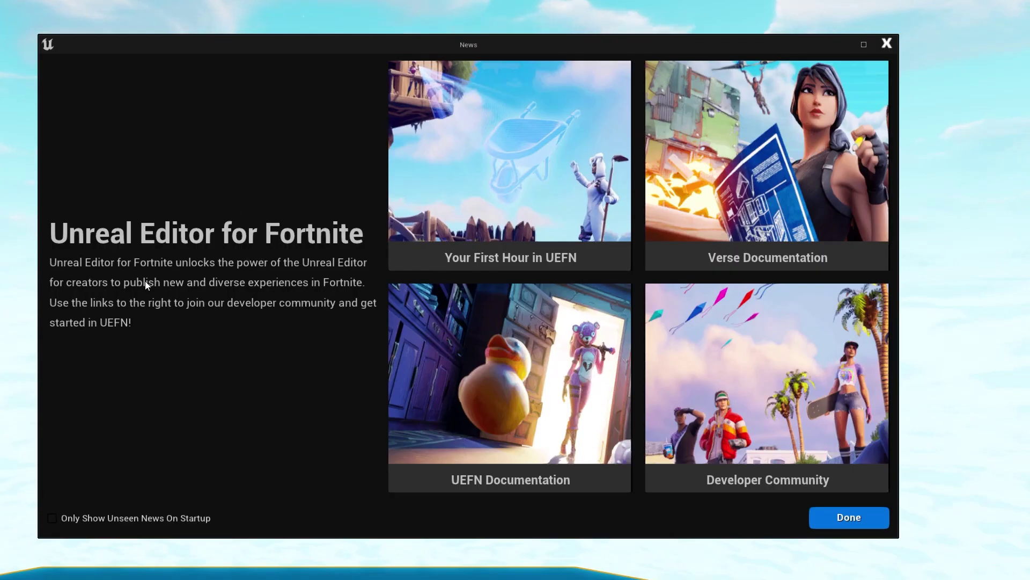
Step: Create a new project named MyProjectM from the Mountain Ridge Island Empty template
{"action": "left_click", "coordinate": [852, 520]}
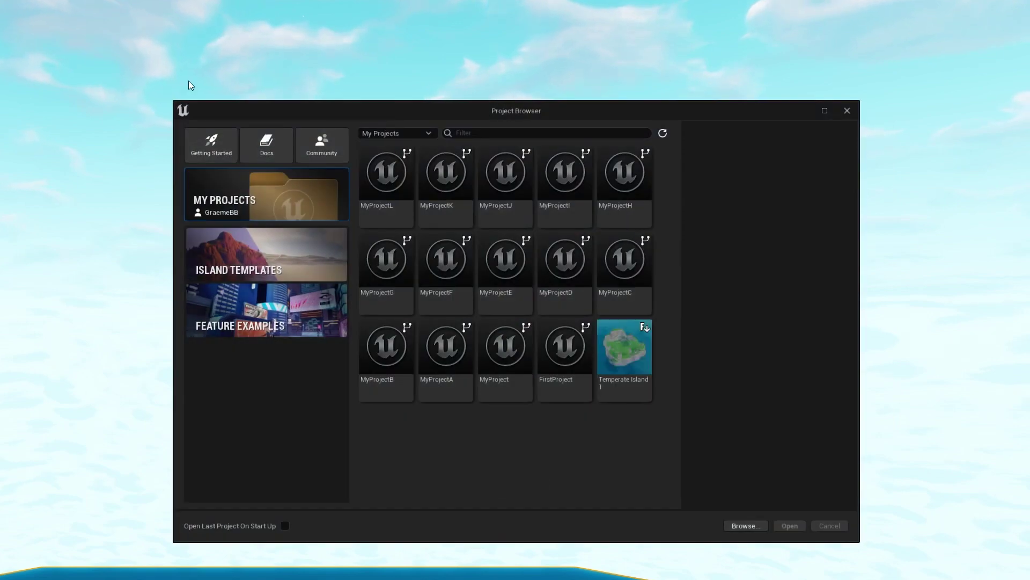
{"action": "left_click", "coordinate": [236, 277]}
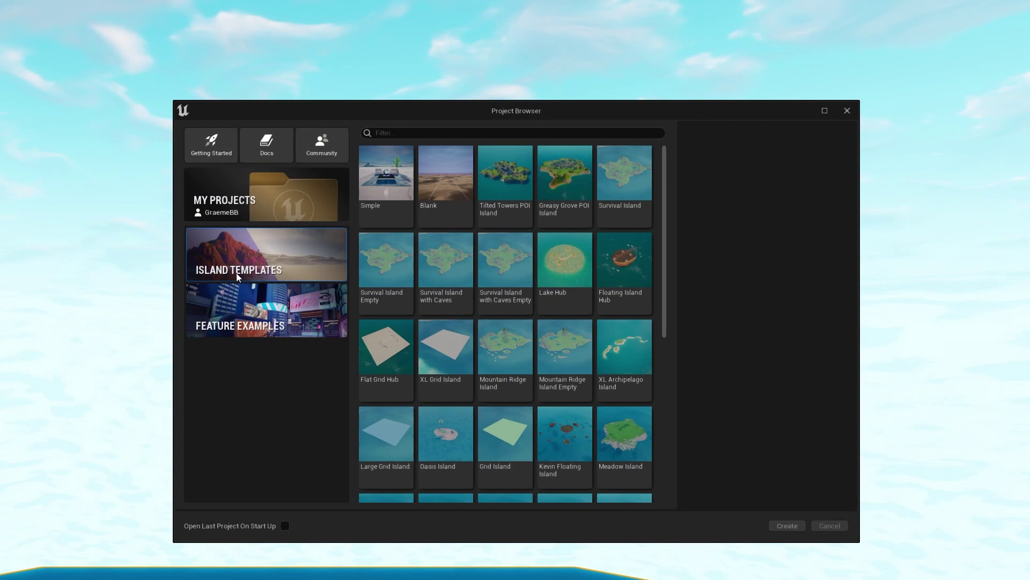
{"action": "left_click", "coordinate": [564, 376]}
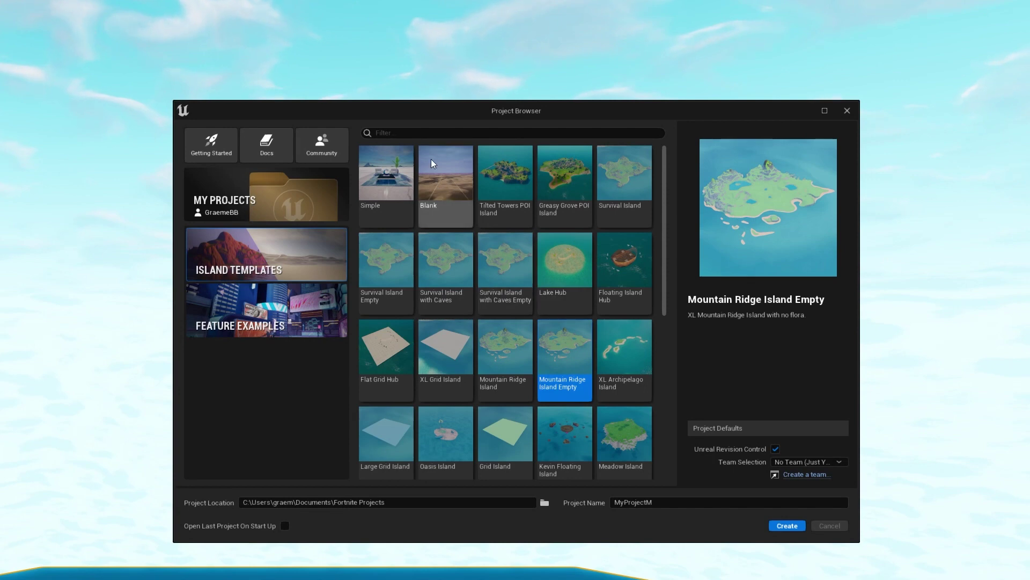
{"action": "left_click", "coordinate": [787, 526]}
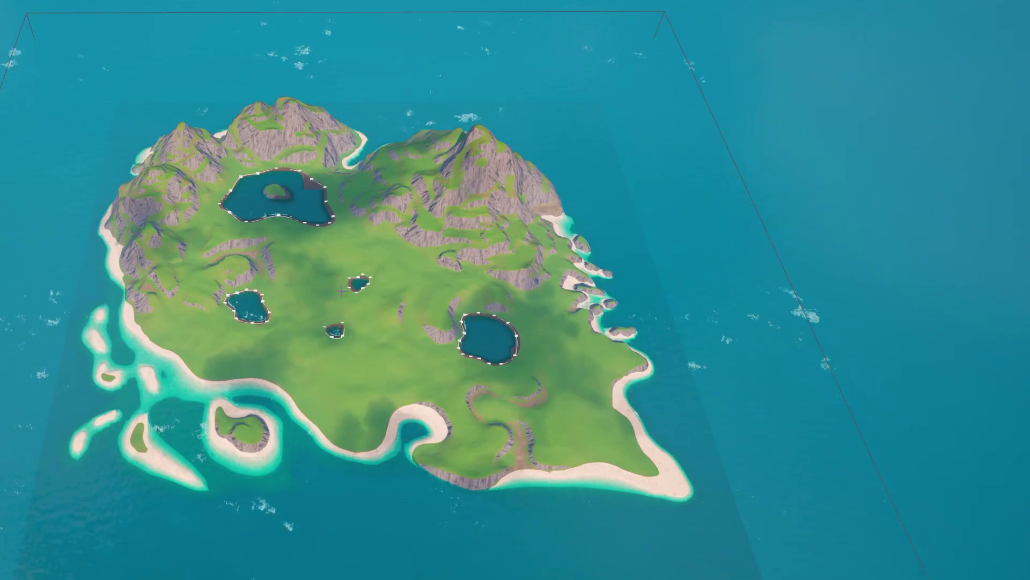
Step: Place a River from the Fortnite Environment Water assets on the grassy slope between the two small lakes
{"action": "left_click", "coordinate": [346, 292]}
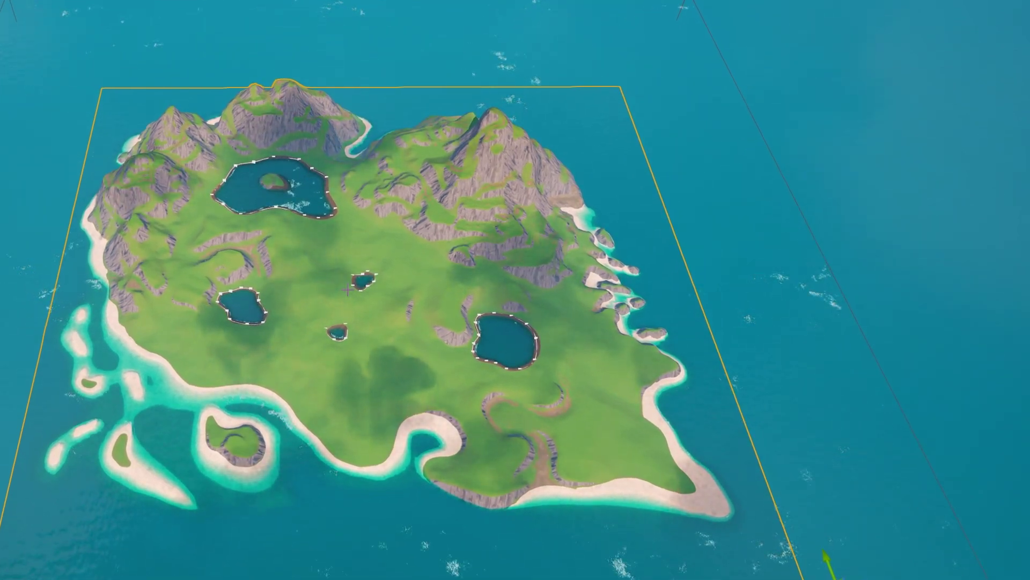
{"action": "right_click", "coordinate": [347, 290]}
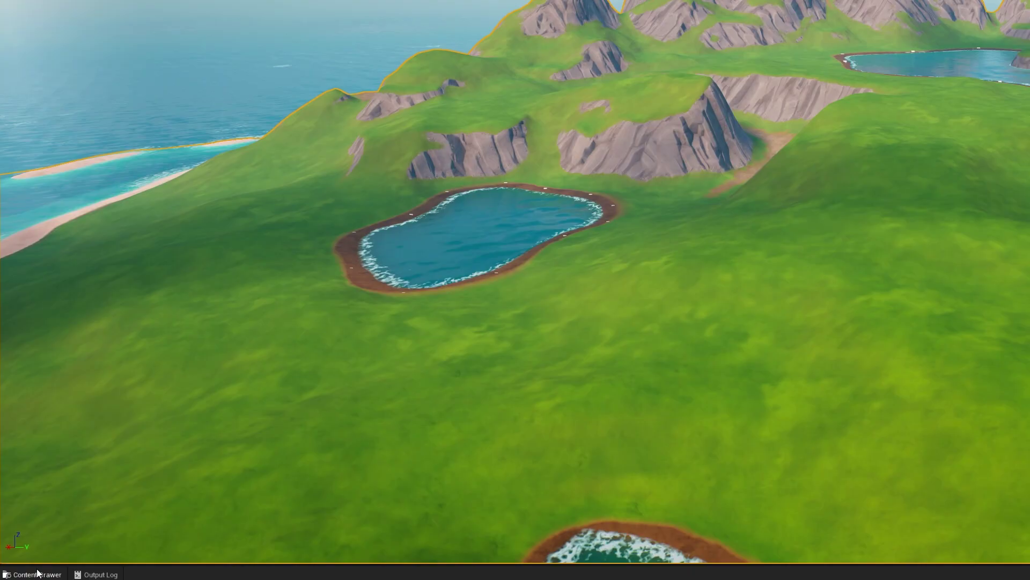
{"action": "left_click", "coordinate": [38, 573]}
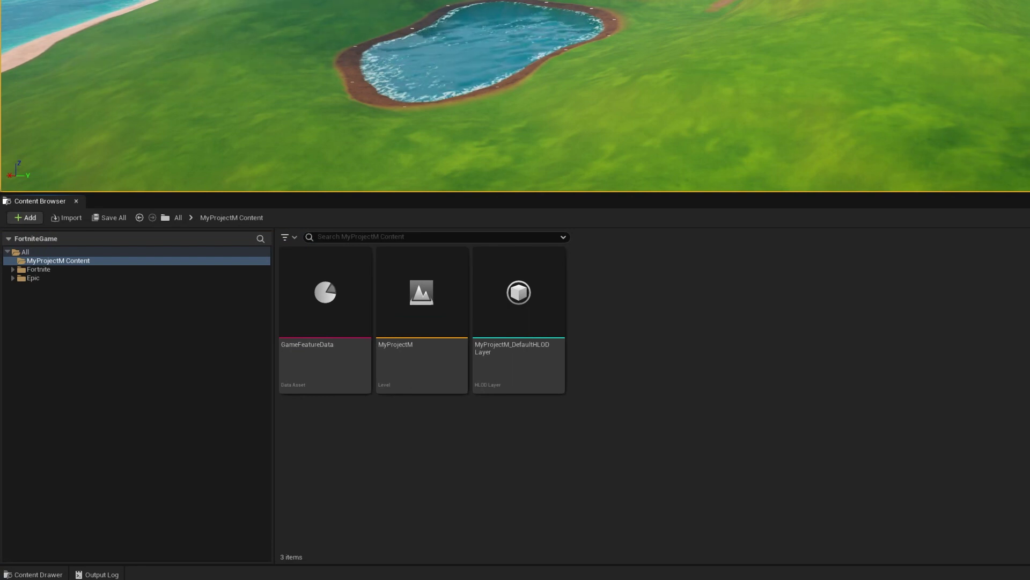
{"action": "left_click", "coordinate": [13, 270]}
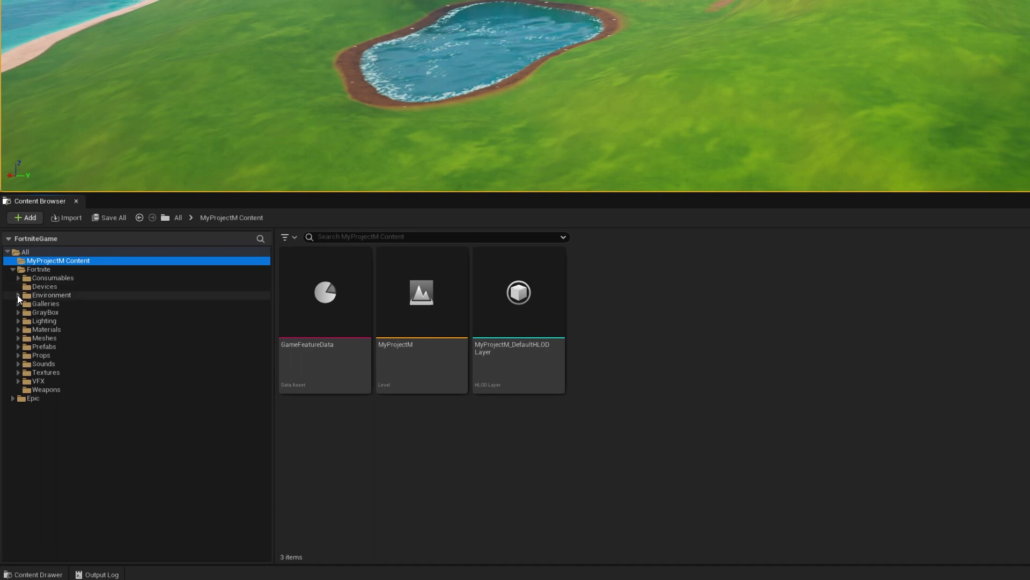
{"action": "left_click", "coordinate": [18, 295]}
{"action": "left_click", "coordinate": [43, 330]}
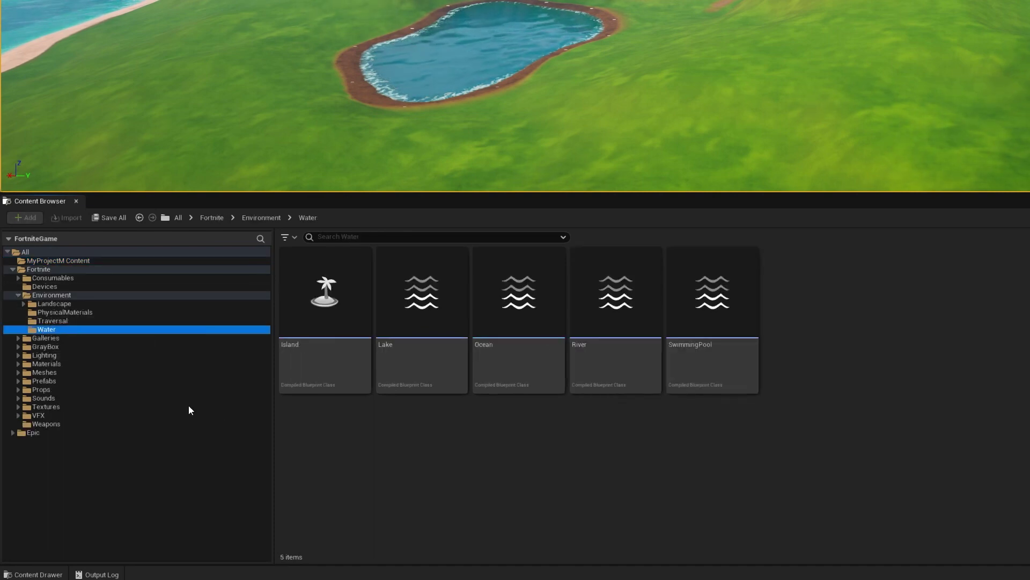
{"action": "left_click", "coordinate": [593, 367]}
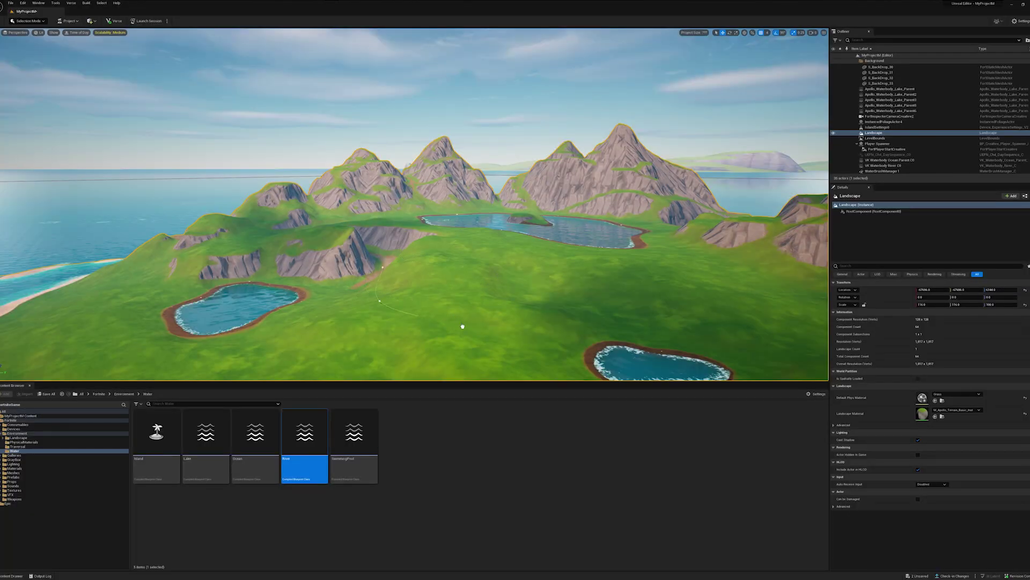
{"action": "left_click_drag", "start_coordinate": [456, 344], "coordinate": [456, 344]}
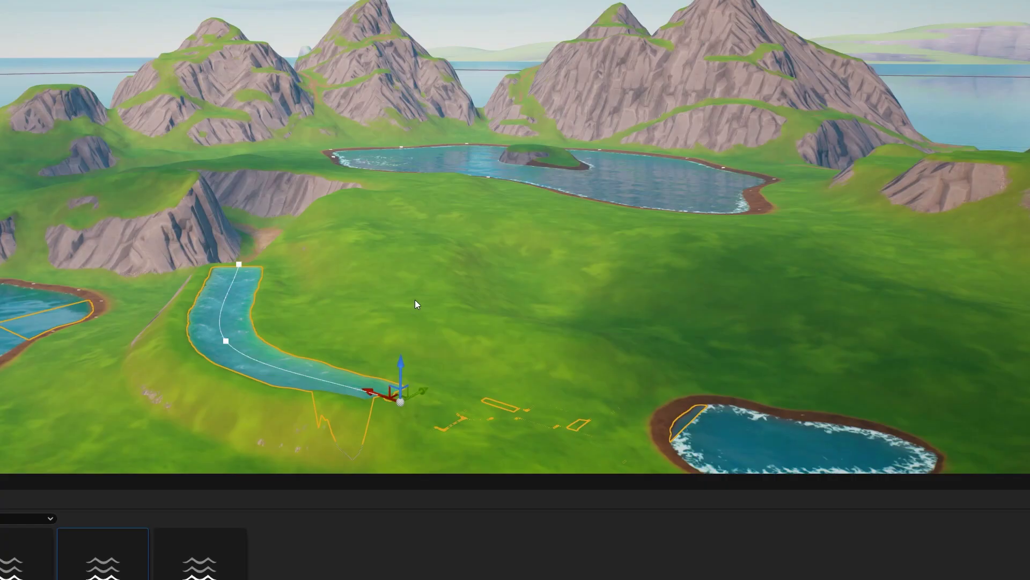
Step: Move the river's far spline point into the nearest small lake so the river flows into it
{"action": "right_click_drag", "start_coordinate": [422, 289], "coordinate": [416, 381]}
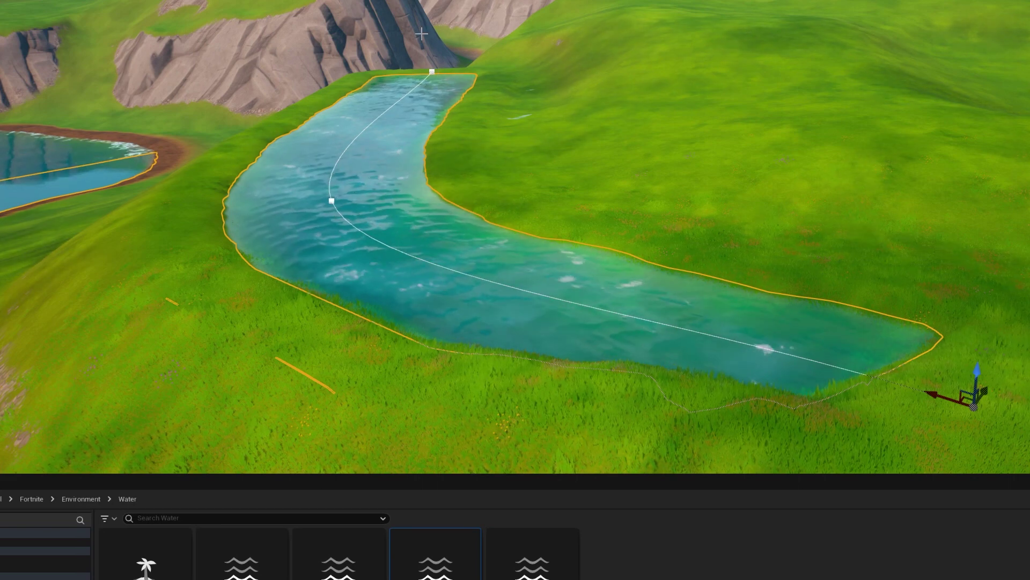
{"action": "left_click", "coordinate": [430, 71]}
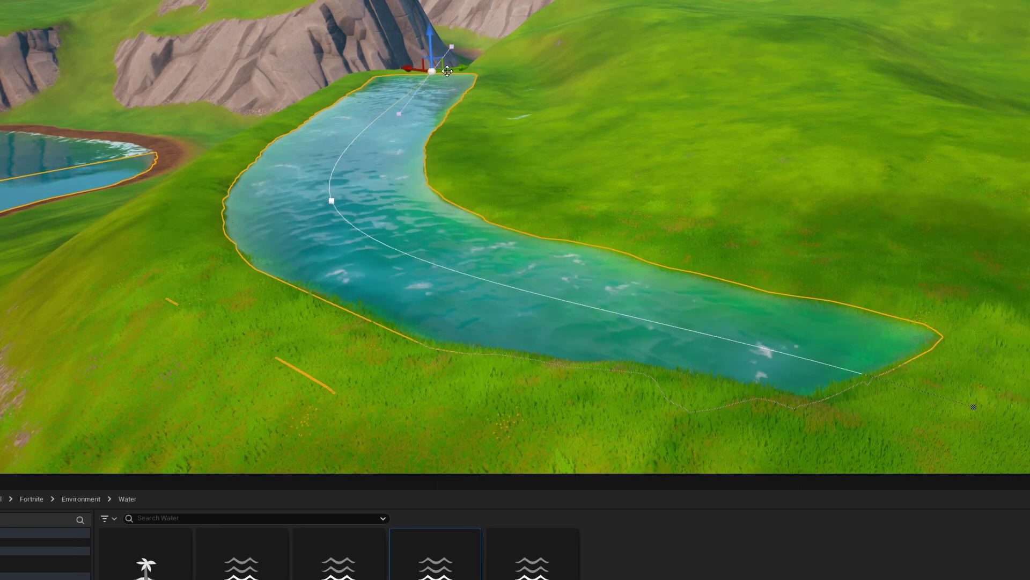
{"action": "left_click_drag", "start_coordinate": [431, 72], "coordinate": [332, 65]}
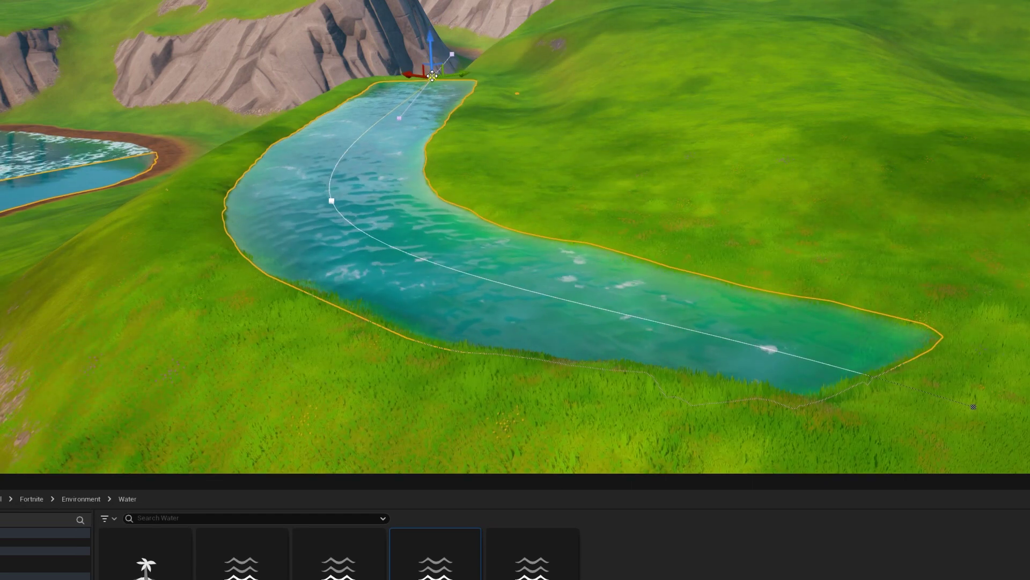
{"action": "left_click_drag", "start_coordinate": [432, 77], "coordinate": [74, 186]}
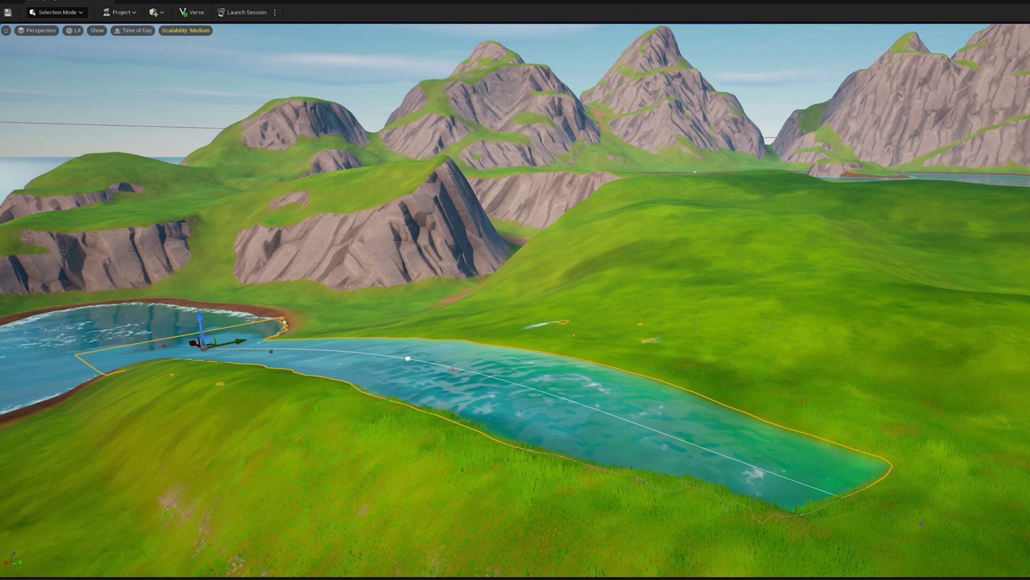
Step: Raise the spline point at the river's unconnected end and pull it toward the large lake with the small island
{"action": "scroll", "coordinate": [789, 447], "scroll_direction": "down", "scroll_amount": 2}
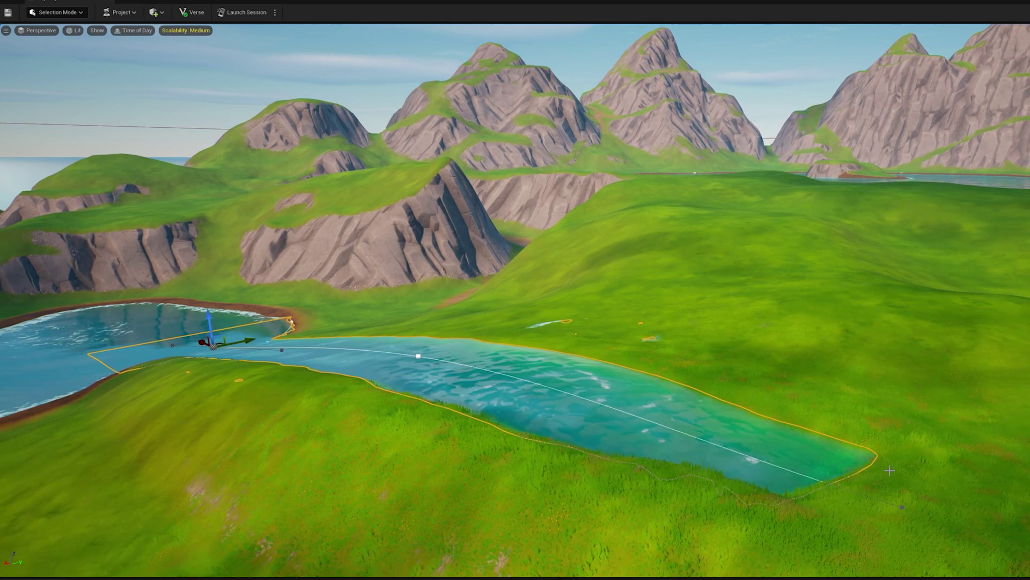
{"action": "scroll", "coordinate": [889, 469], "scroll_direction": "down", "scroll_amount": 2}
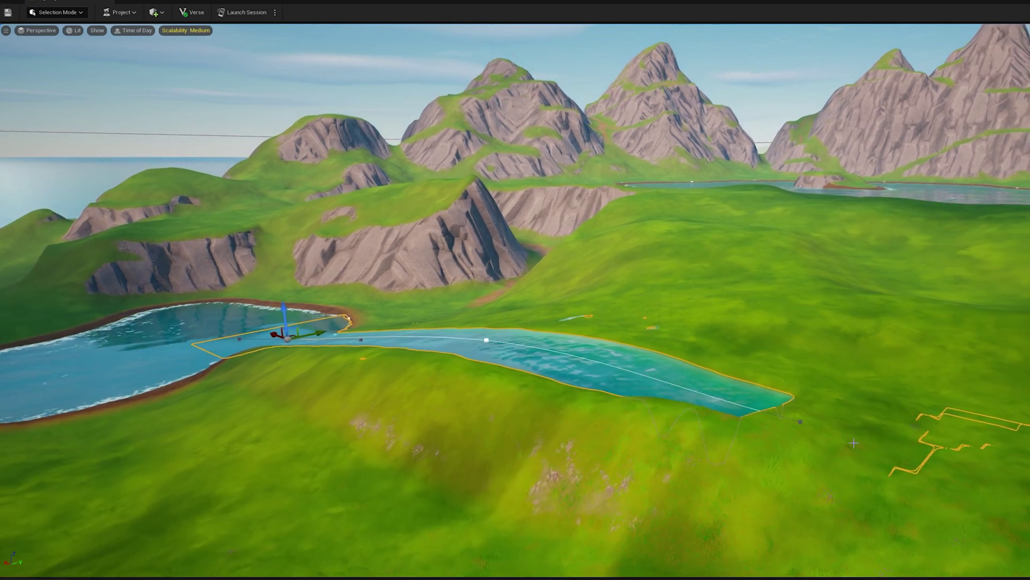
{"action": "left_click", "coordinate": [798, 419]}
{"action": "right_click_drag", "start_coordinate": [815, 436], "coordinate": [893, 444]}
{"action": "left_click", "coordinate": [832, 414]}
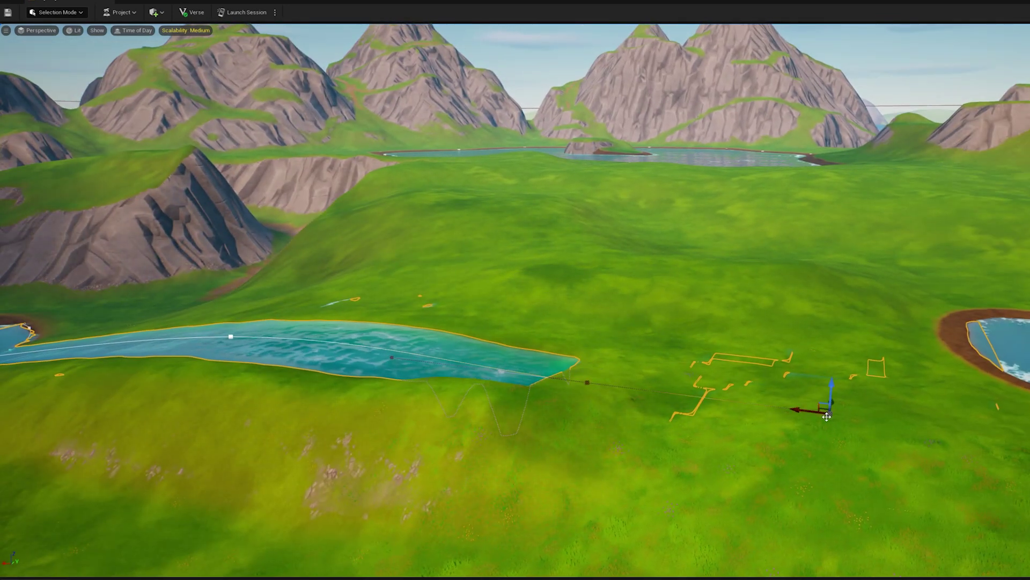
{"action": "left_click", "coordinate": [587, 381]}
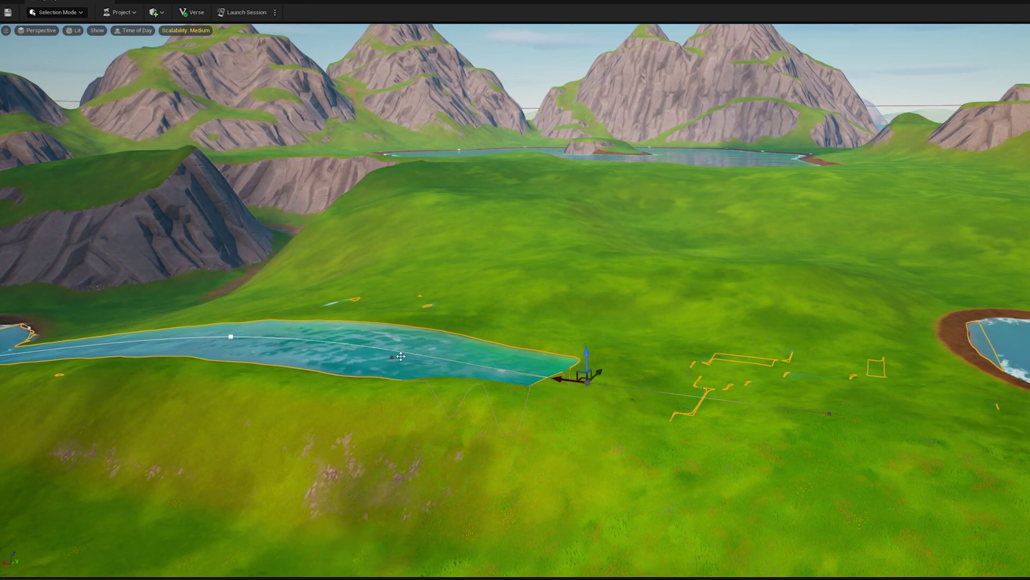
{"action": "right_click_drag", "start_coordinate": [455, 357], "coordinate": [451, 431]}
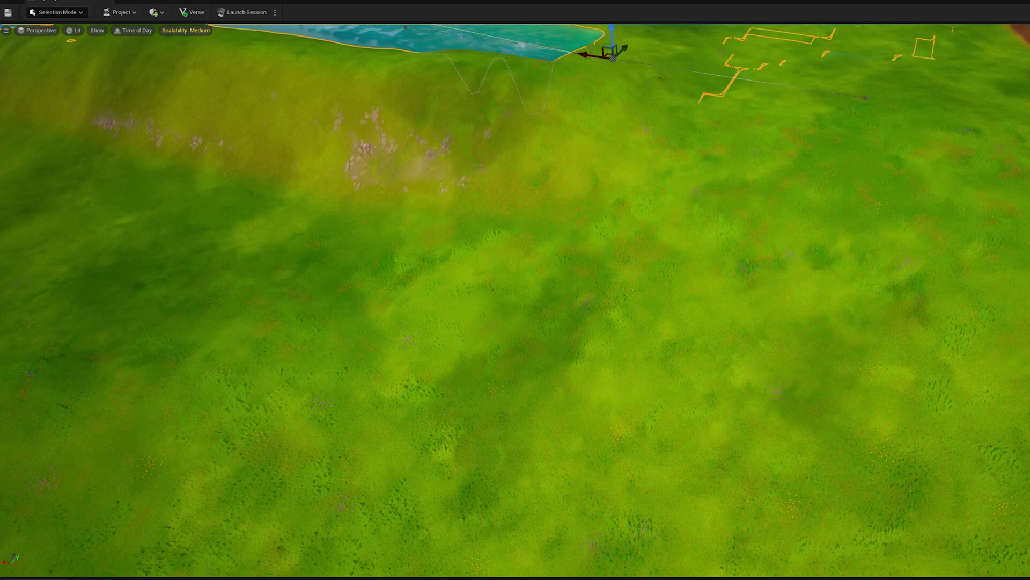
{"action": "right_click_drag", "start_coordinate": [455, 359], "coordinate": [471, 400]}
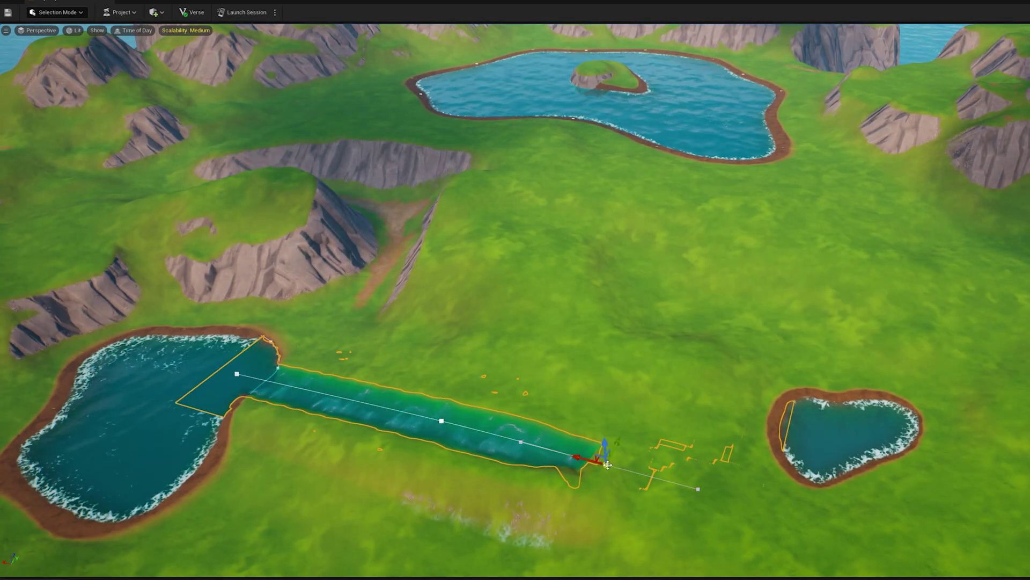
{"action": "left_click_drag", "start_coordinate": [607, 465], "coordinate": [672, 139]}
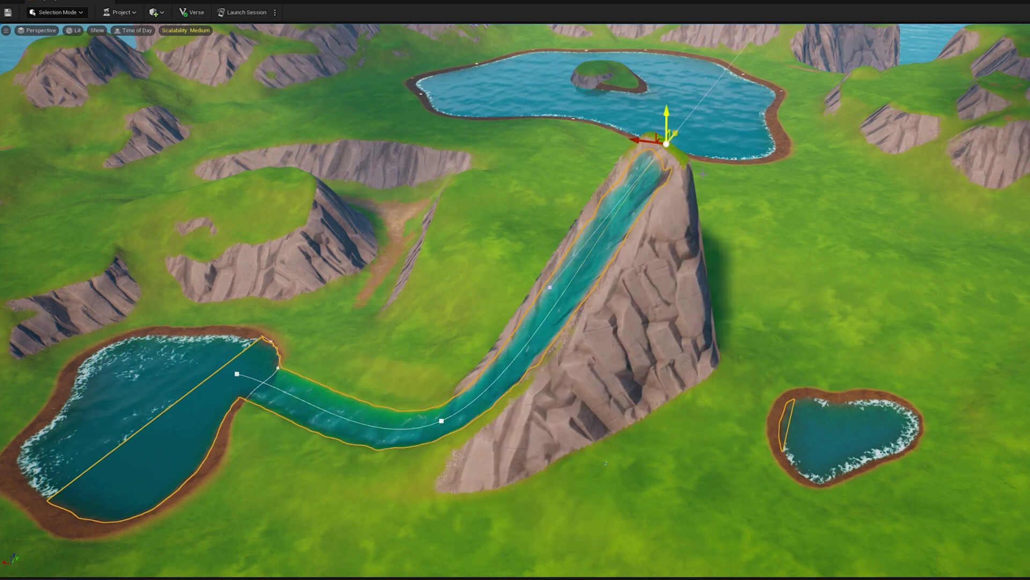
Step: Move the raised river end point across the terrain to the edge of the large lake
{"action": "right_click_drag", "start_coordinate": [668, 134], "coordinate": [688, 161]}
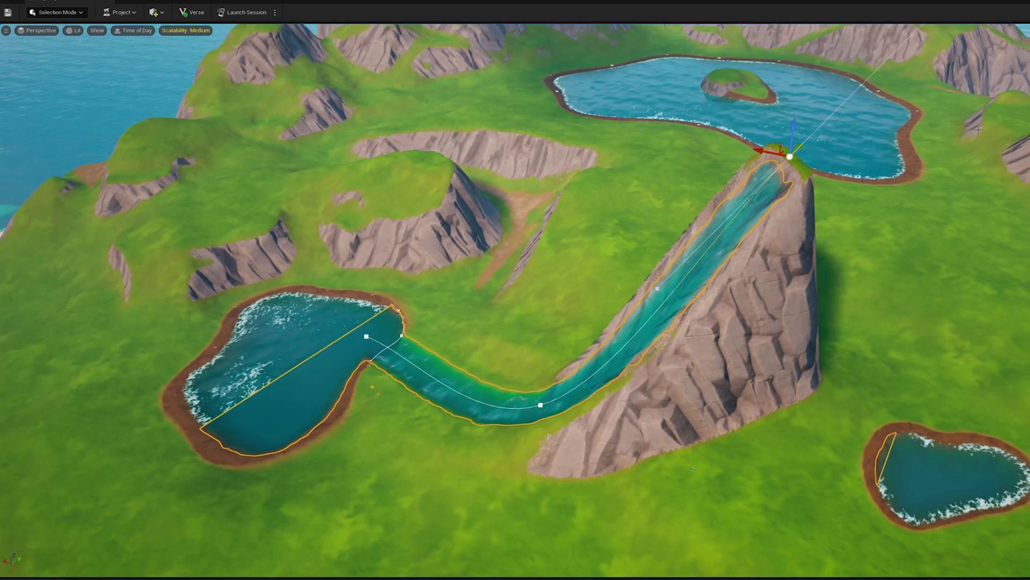
{"action": "key", "text": "d"}
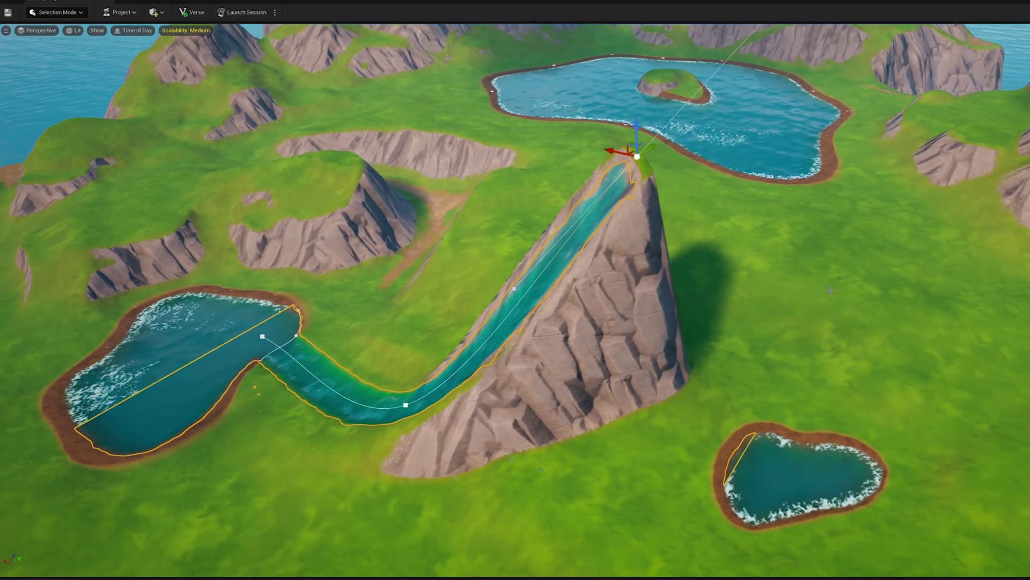
{"action": "right_click_drag", "start_coordinate": [748, 249], "coordinate": [722, 243]}
{"action": "key", "text": "d"}
{"action": "key", "text": "d"}
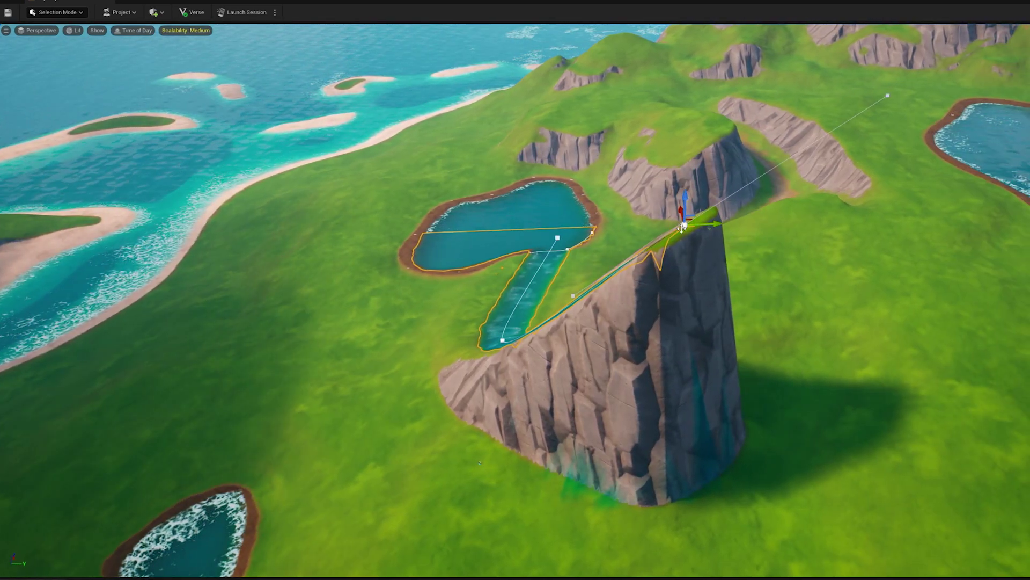
{"action": "left_click_drag", "start_coordinate": [854, 285], "coordinate": [781, 358]}
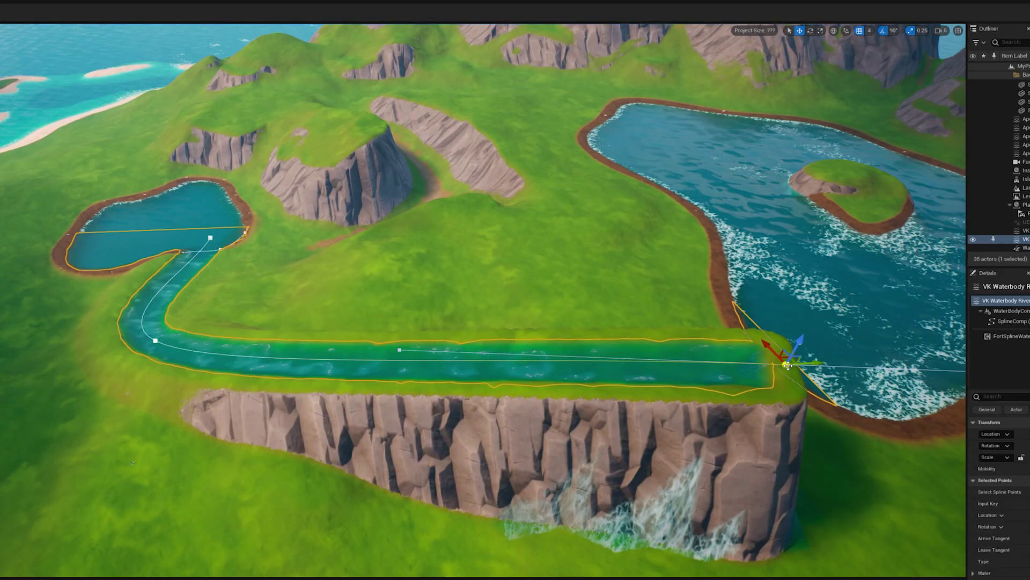
Step: Lower the river's end point to the water level inside the large lake so the two water bodies join
{"action": "right_click_drag", "start_coordinate": [781, 357], "coordinate": [692, 339]}
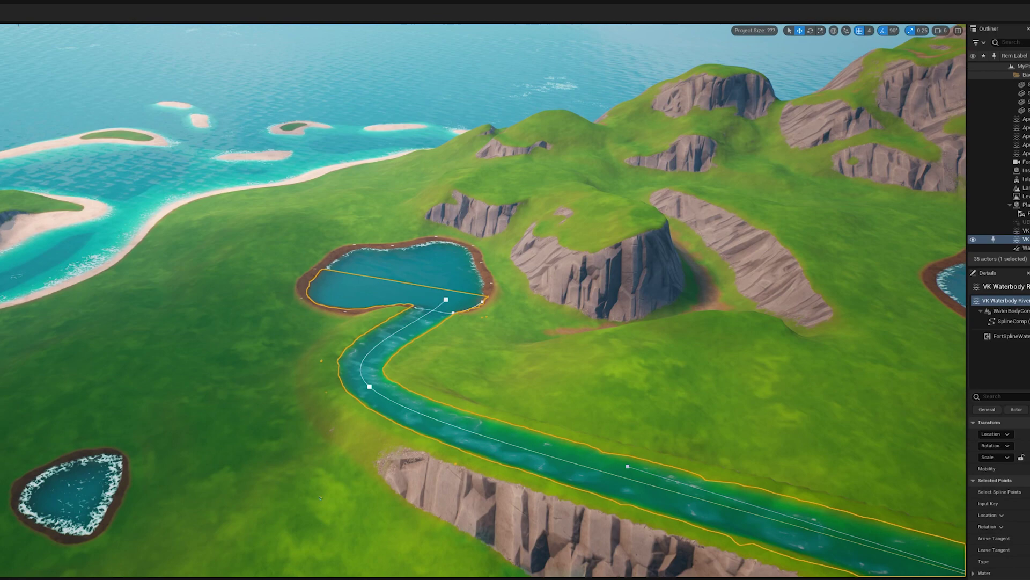
{"action": "key", "text": "s"}
{"action": "right_click_drag", "start_coordinate": [839, 433], "coordinate": [851, 467]}
{"action": "right_click_drag", "start_coordinate": [742, 416], "coordinate": [766, 499]}
{"action": "key", "text": "w"}
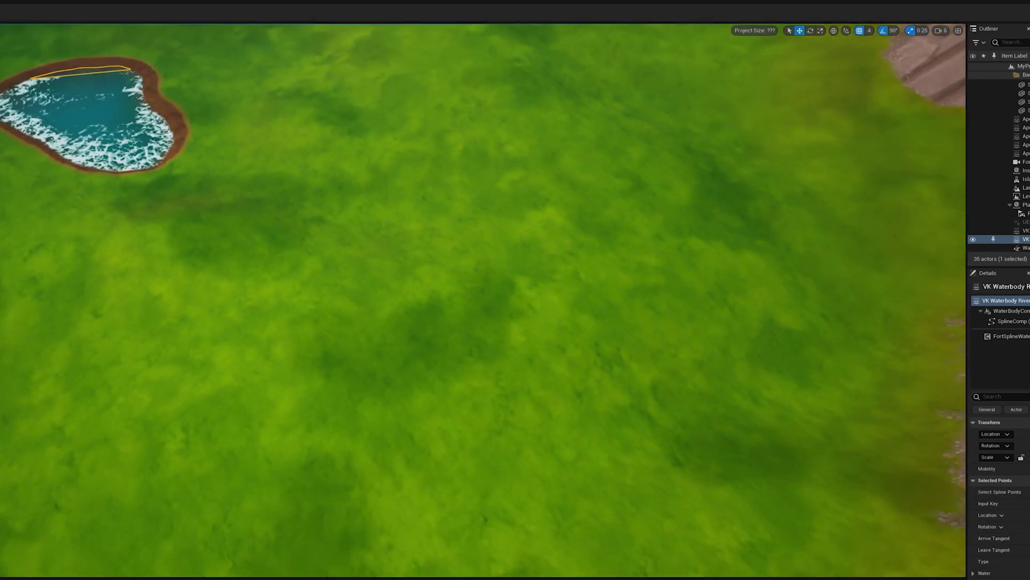
{"action": "right_click_drag", "start_coordinate": [708, 322], "coordinate": [719, 231]}
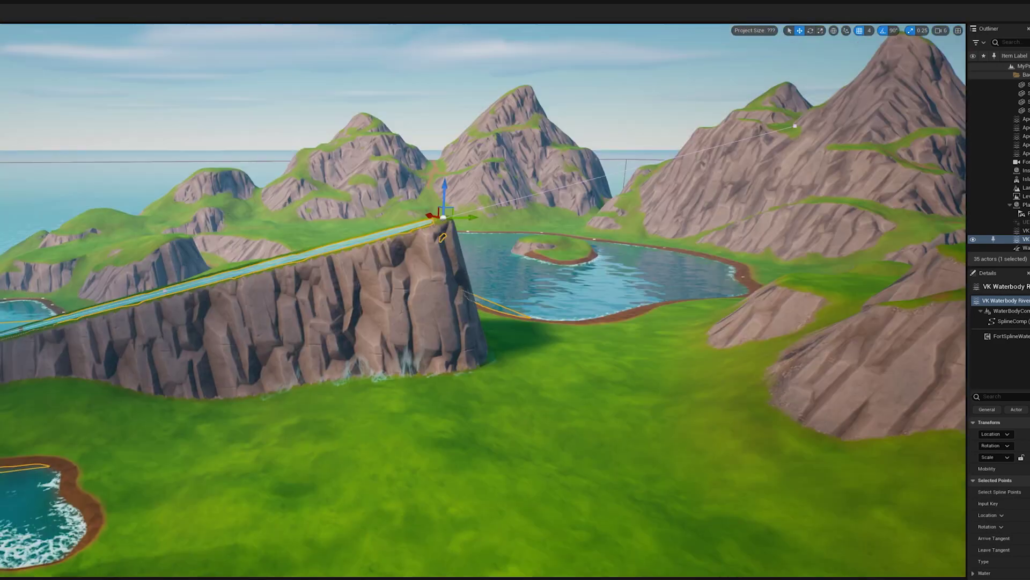
{"action": "right_click_drag", "start_coordinate": [474, 94], "coordinate": [472, 95]}
{"action": "left_click_drag", "start_coordinate": [446, 216], "coordinate": [456, 250]}
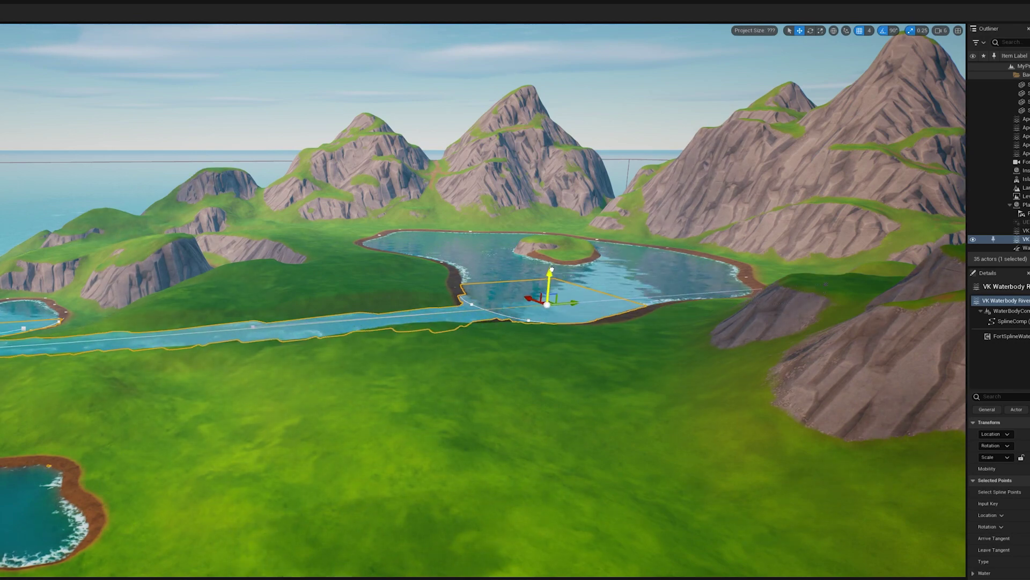
Step: Pull the tangent handle of the river's end point in the large lake back from the far meadow to the lake's near shore
{"action": "key", "text": "w"}
{"action": "key", "text": "a"}
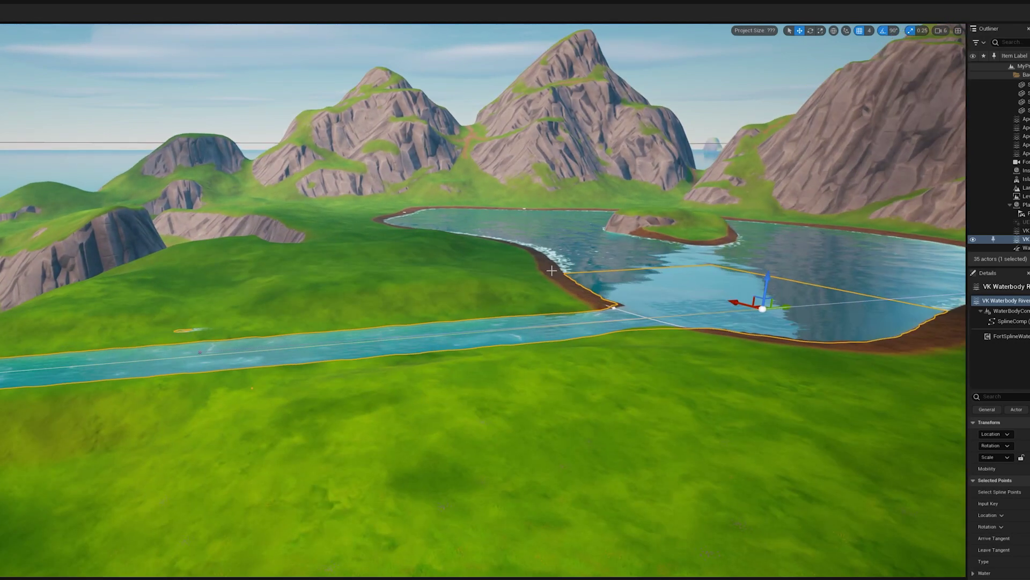
{"action": "right_click_drag", "start_coordinate": [552, 270], "coordinate": [635, 283]}
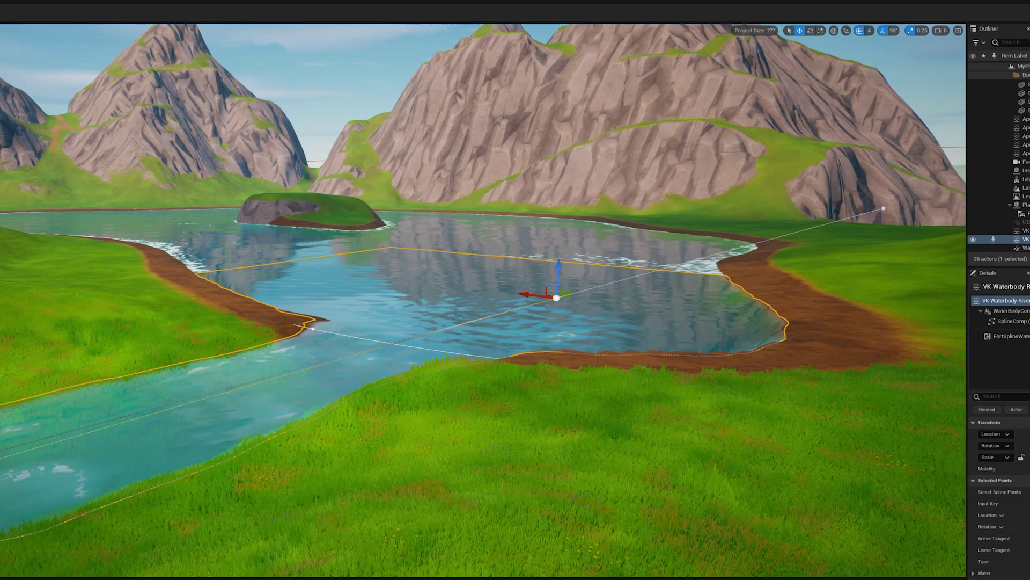
{"action": "mouse_move", "coordinate": [442, 342]}
{"action": "right_mouse_down"}
{"action": "mouse_move", "coordinate": [439, 387]}
{"action": "mouse_move", "coordinate": [441, 324]}
{"action": "right_mouse_up"}
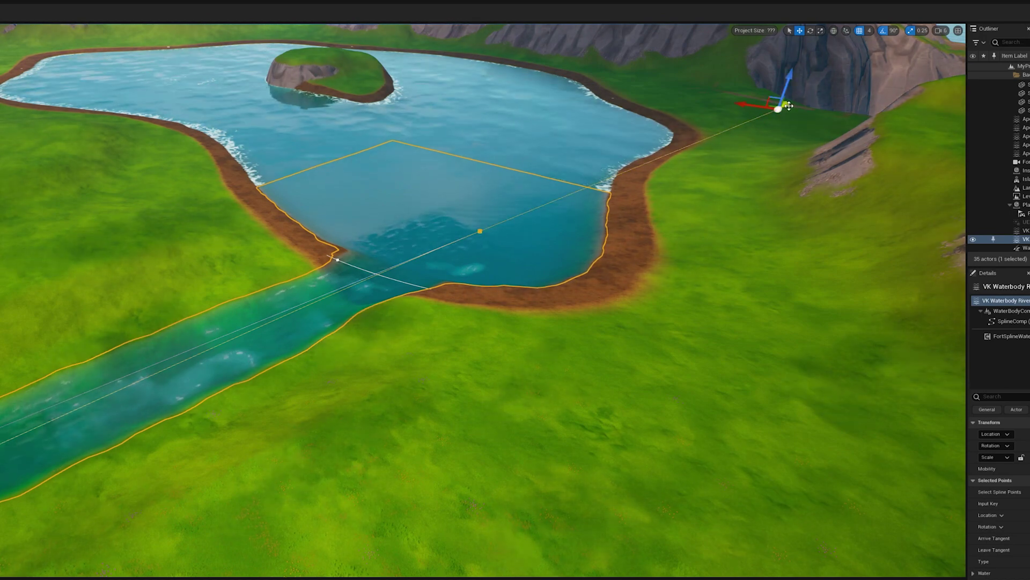
{"action": "right_click_drag", "start_coordinate": [777, 113], "coordinate": [650, 72]}
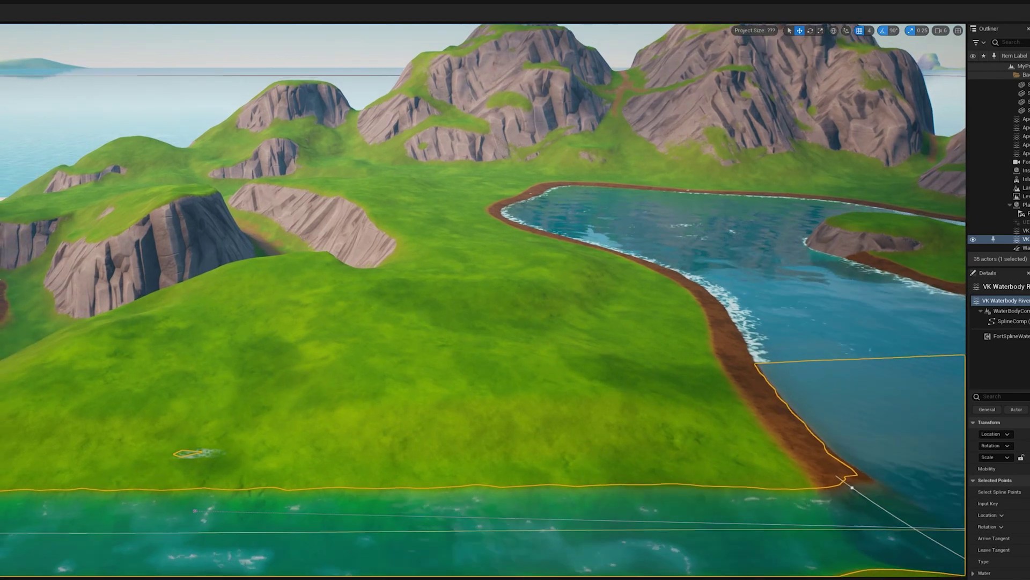
{"action": "key", "text": "q"}
{"action": "key", "text": "d"}
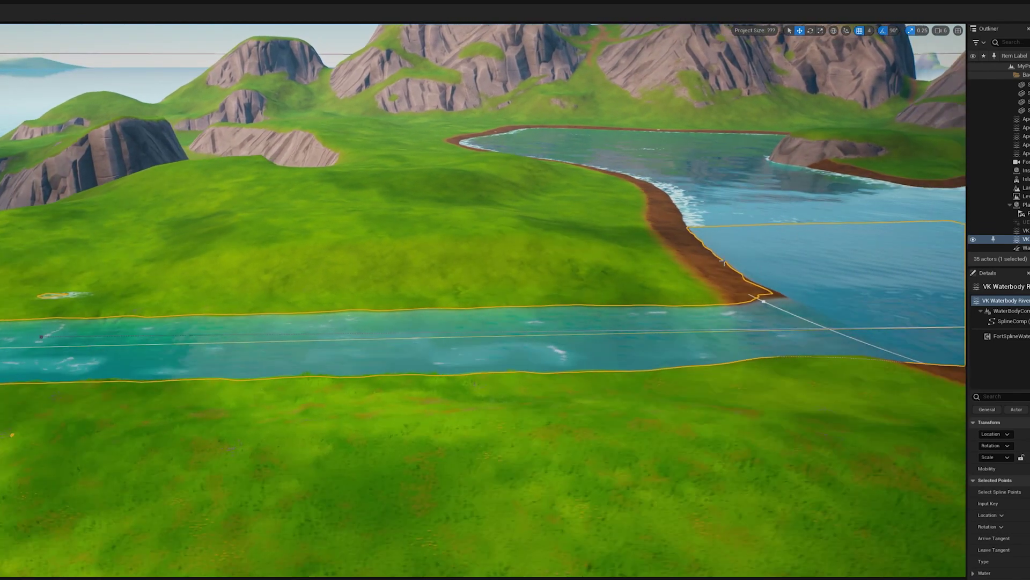
{"action": "key", "text": "d"}
{"action": "key", "text": "d"}
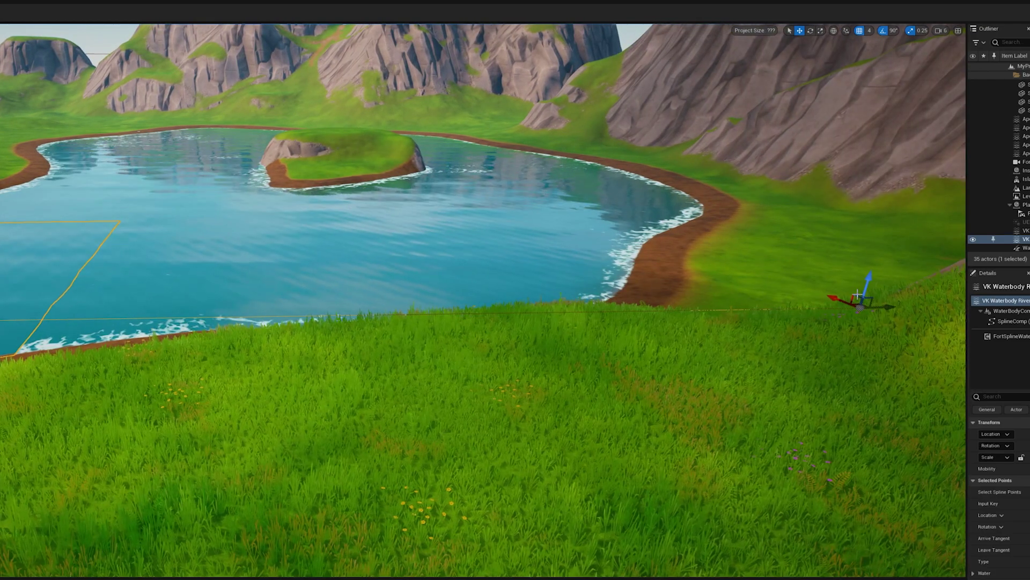
{"action": "left_click_drag", "start_coordinate": [883, 308], "coordinate": [176, 323]}
Step: Shorten the end point's tangent handle further and adjust its height so it sits over the water inside the large lake
{"action": "key", "text": "a"}
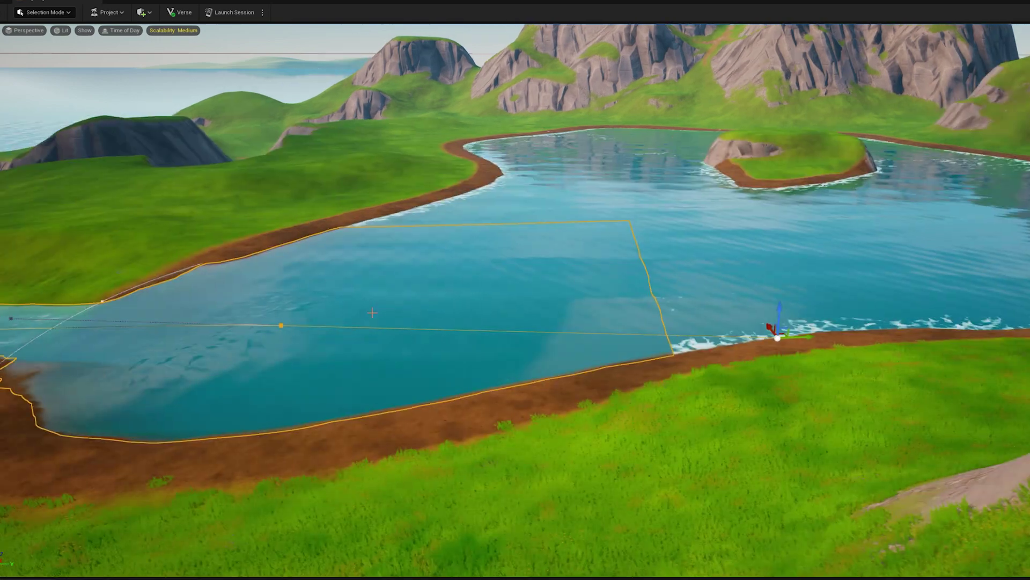
{"action": "key", "text": "d"}
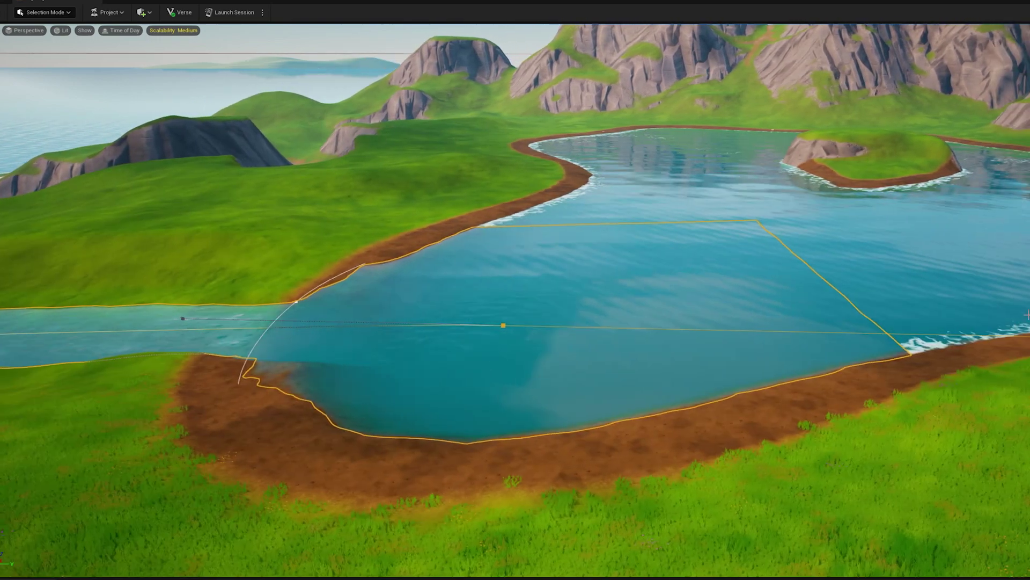
{"action": "left_click_drag", "start_coordinate": [1029, 342], "coordinate": [1025, 341]}
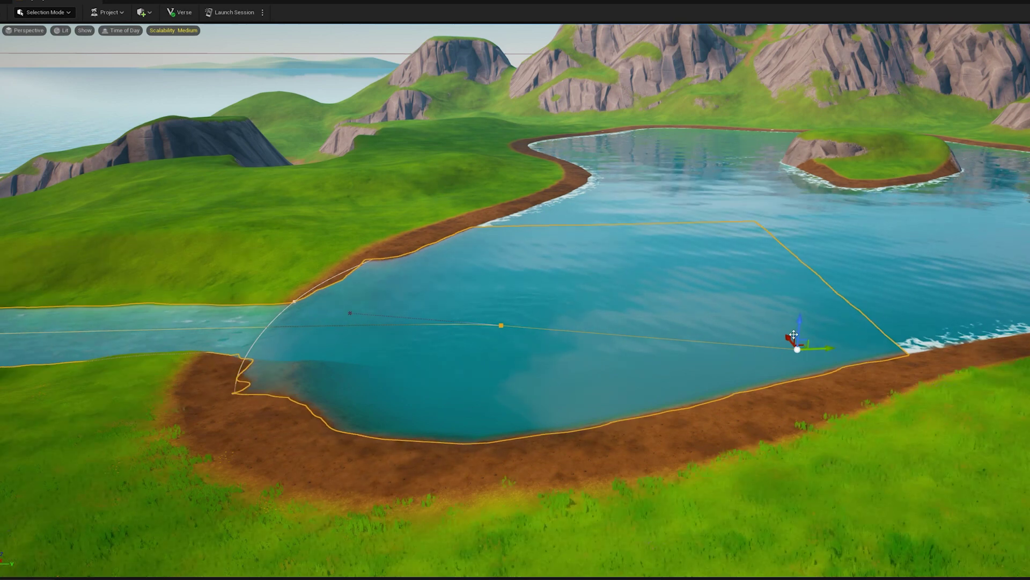
{"action": "left_click_drag", "start_coordinate": [790, 336], "coordinate": [792, 305]}
Step: Move the river's middle spline point along the channel toward the large lake to open up the sharp bend near the small lake
{"action": "key", "text": "a"}
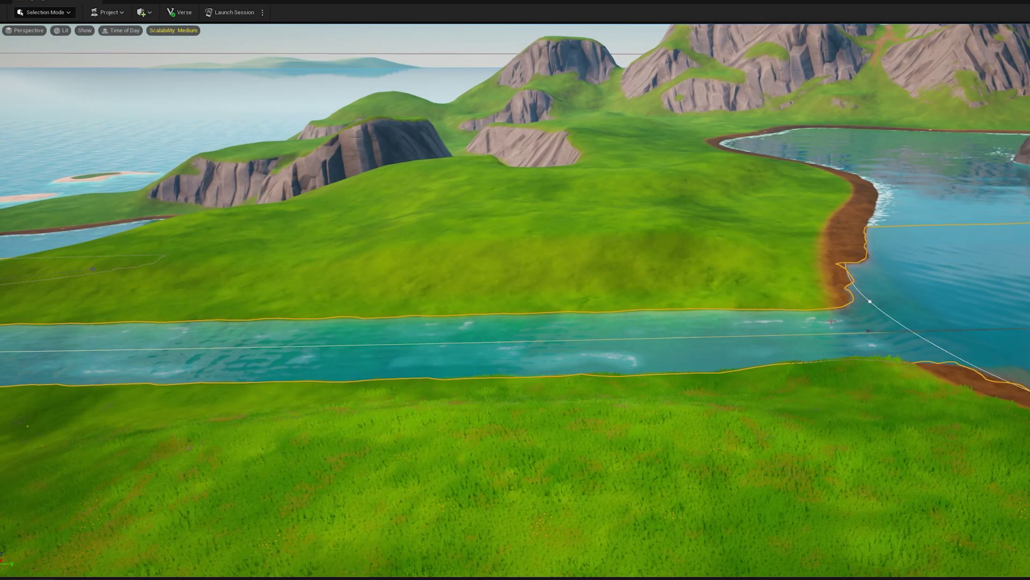
{"action": "middle_click_drag", "start_coordinate": [831, 321], "coordinate": [987, 280]}
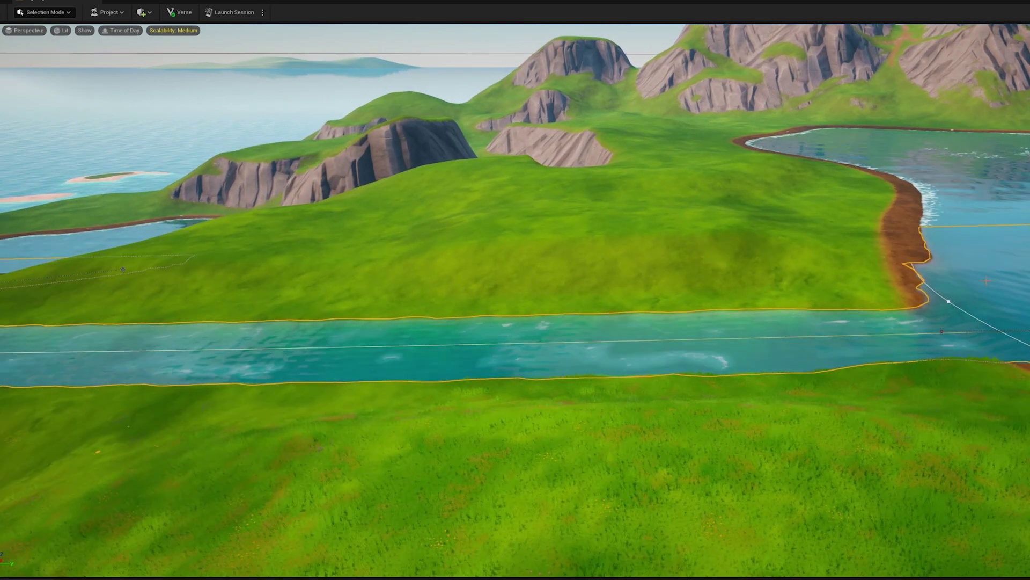
{"action": "key", "text": "a"}
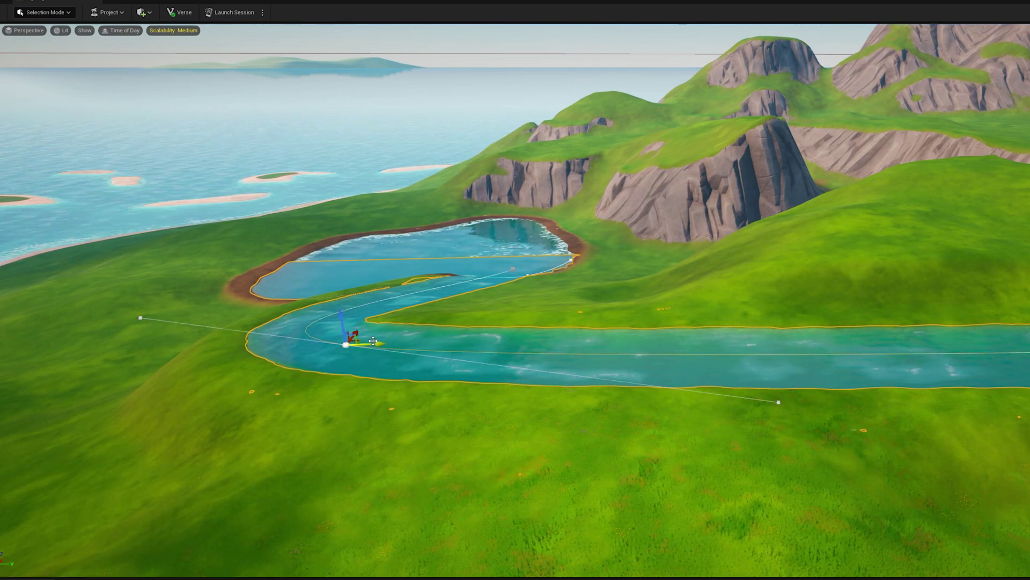
{"action": "left_click_drag", "start_coordinate": [395, 343], "coordinate": [732, 331]}
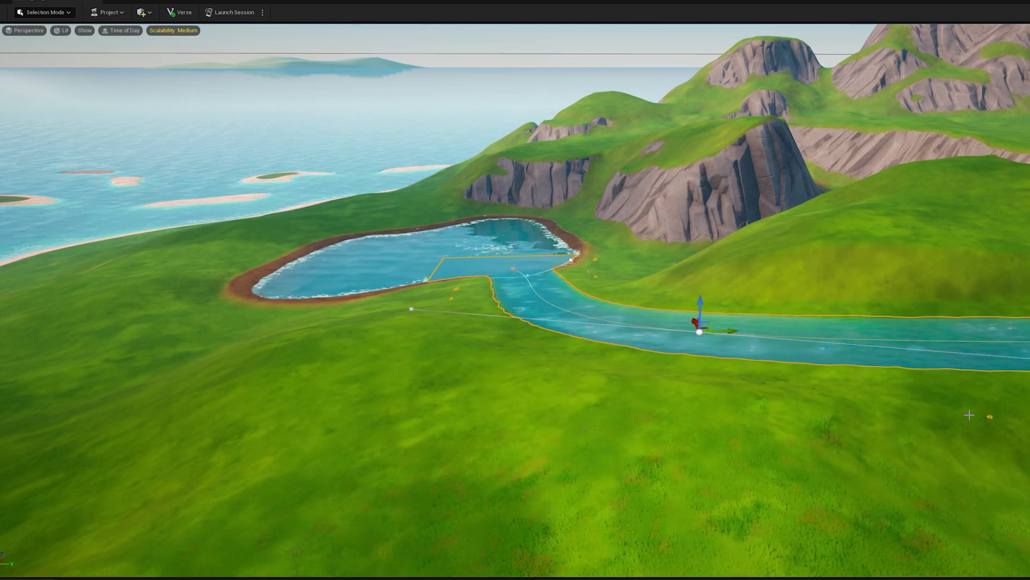
{"action": "key", "text": "d"}
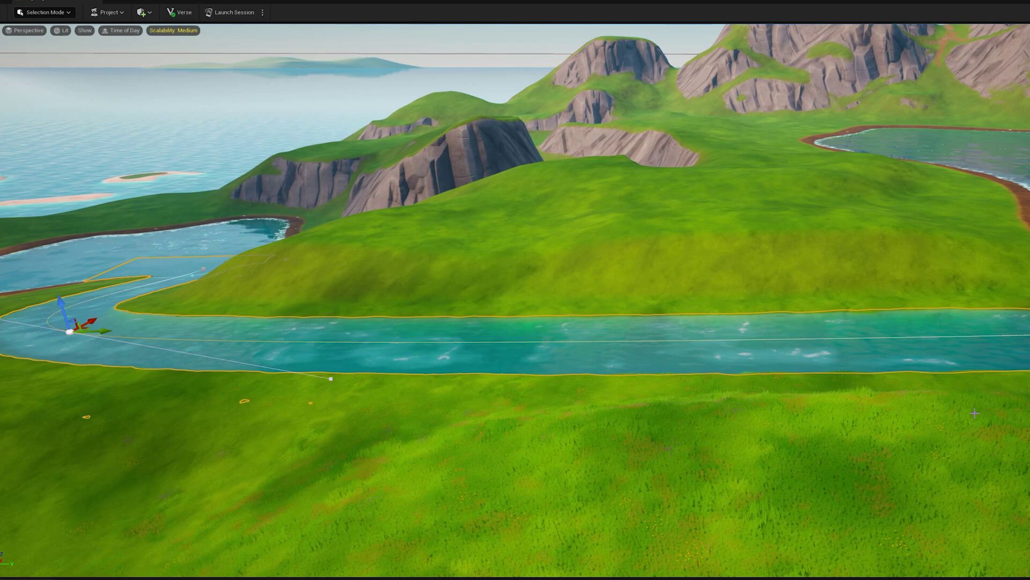
{"action": "key", "text": "Left"}
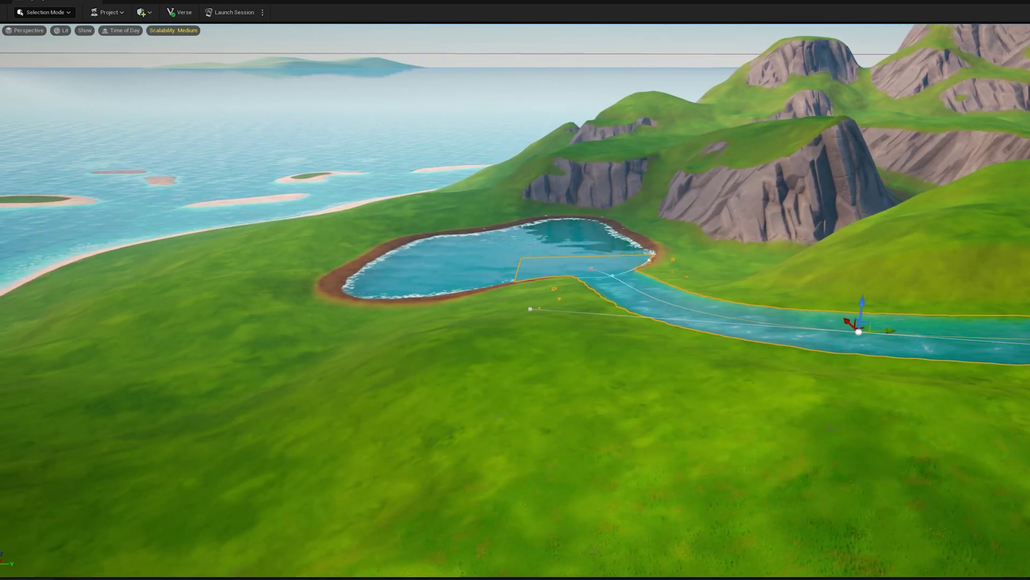
Step: Examine the reshaped river from its middle bend down to where it enters the small lake
{"action": "right_click_drag", "start_coordinate": [815, 366], "coordinate": [944, 376]}
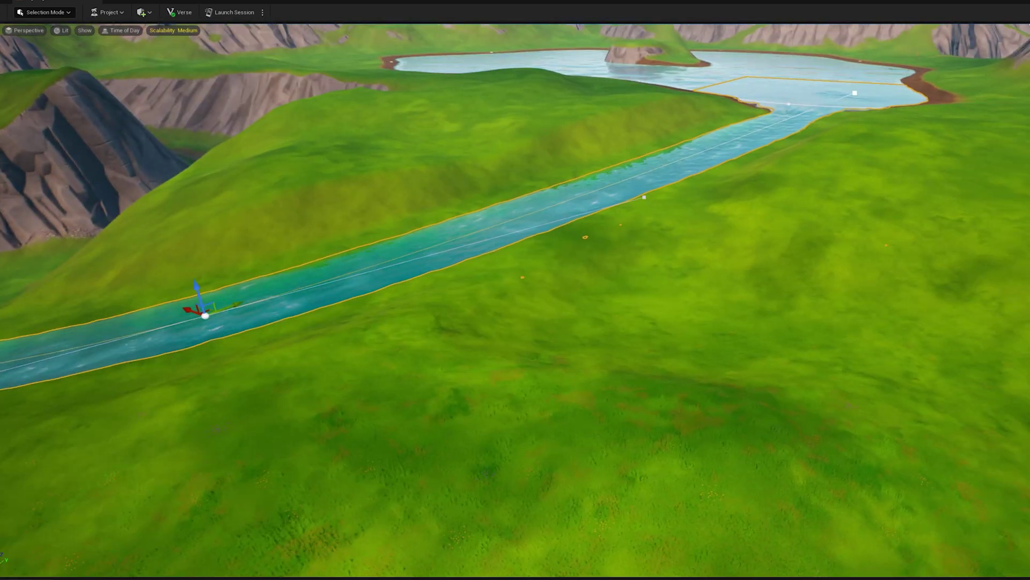
{"action": "key", "text": "a"}
{"action": "right_click_drag", "start_coordinate": [815, 366], "coordinate": [690, 324]}
{"action": "key", "text": "q"}
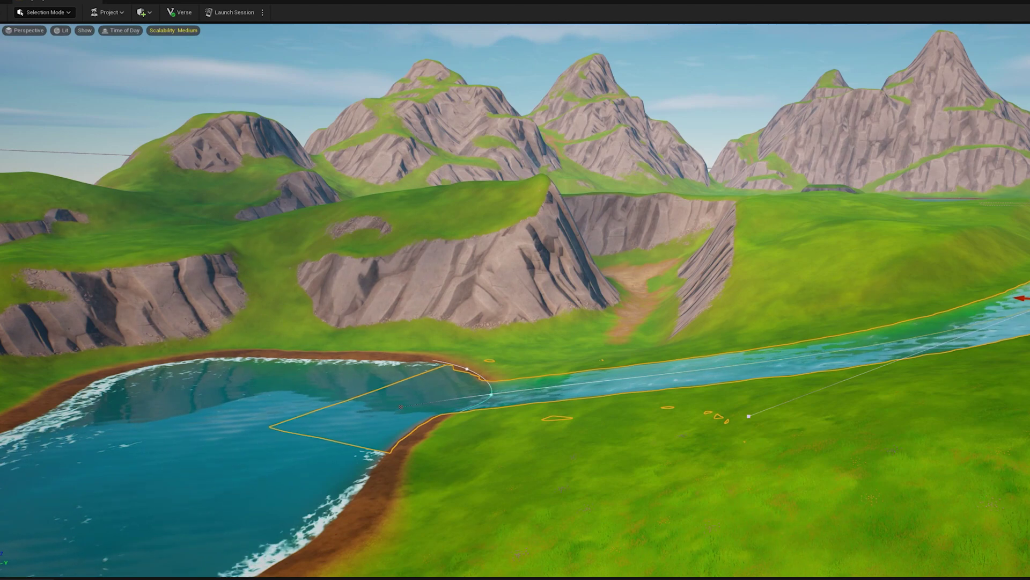
{"action": "right_click_drag", "start_coordinate": [690, 325], "coordinate": [875, 321]}
{"action": "key", "text": "d"}
{"action": "key", "text": "a"}
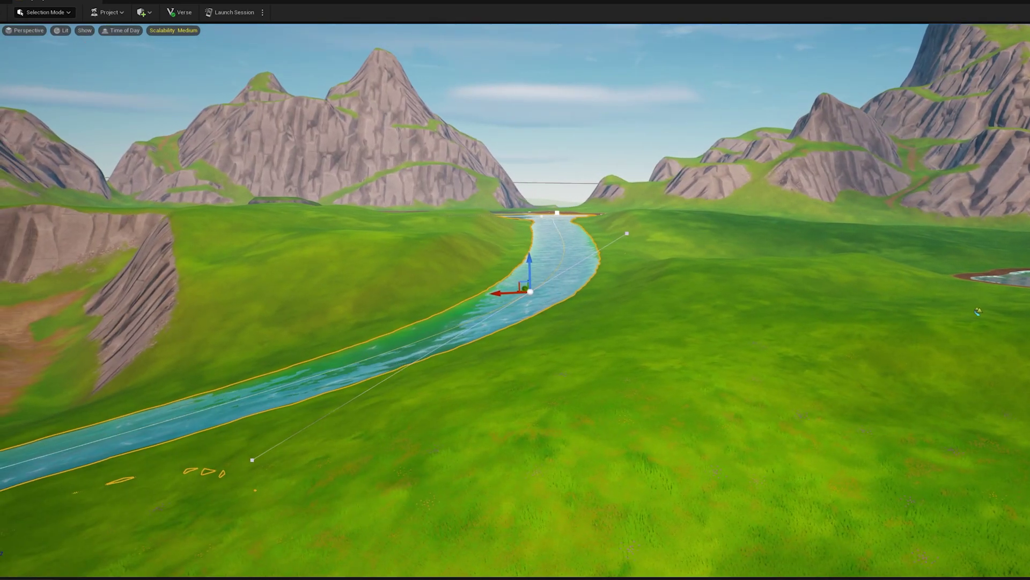
{"action": "key", "text": "a"}
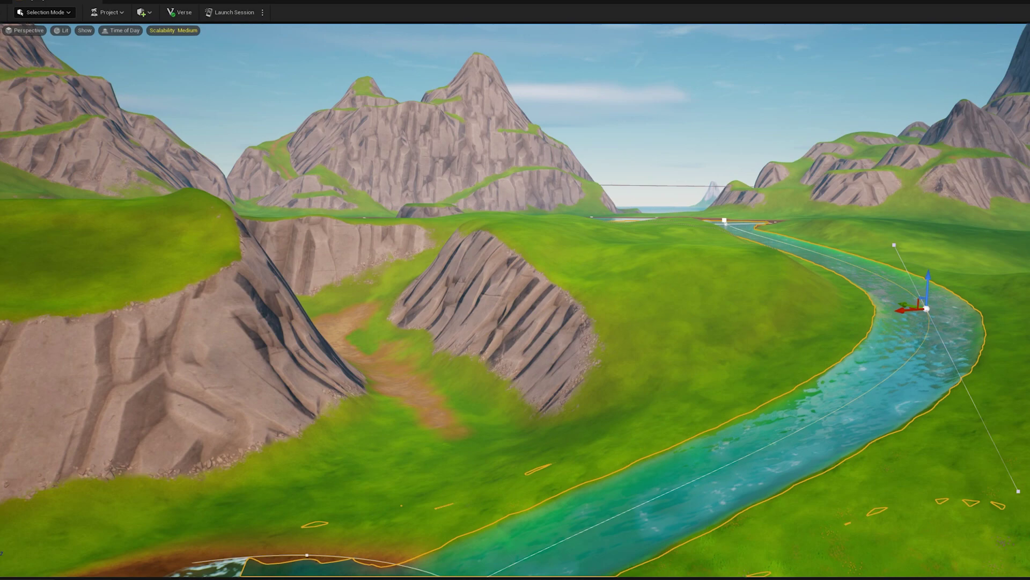
{"action": "right_click_drag", "start_coordinate": [515, 300], "coordinate": [515, 370]}
{"action": "right_click_drag", "start_coordinate": [799, 371], "coordinate": [799, 397]}
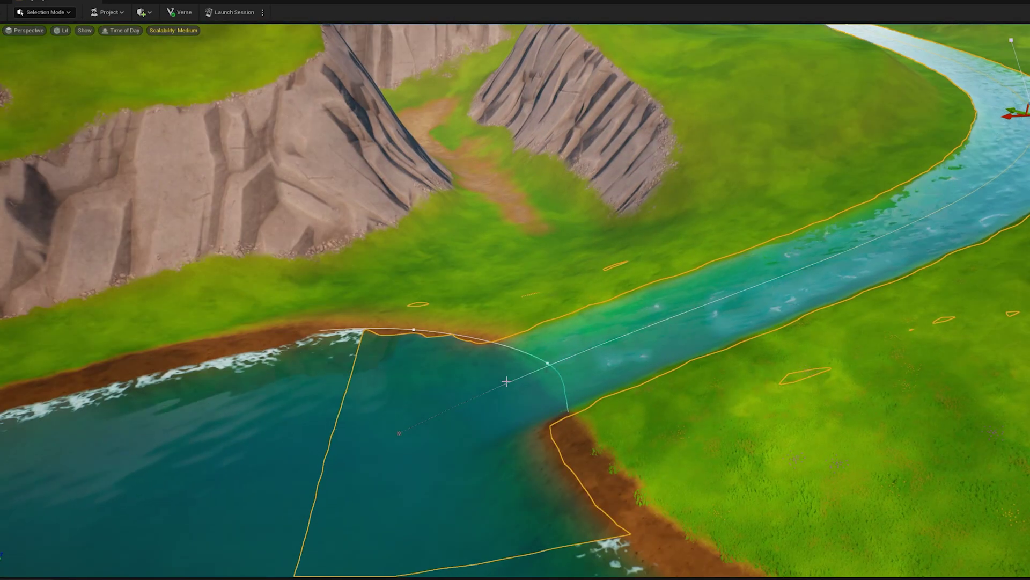
{"action": "right_click_drag", "start_coordinate": [612, 388], "coordinate": [636, 364]}
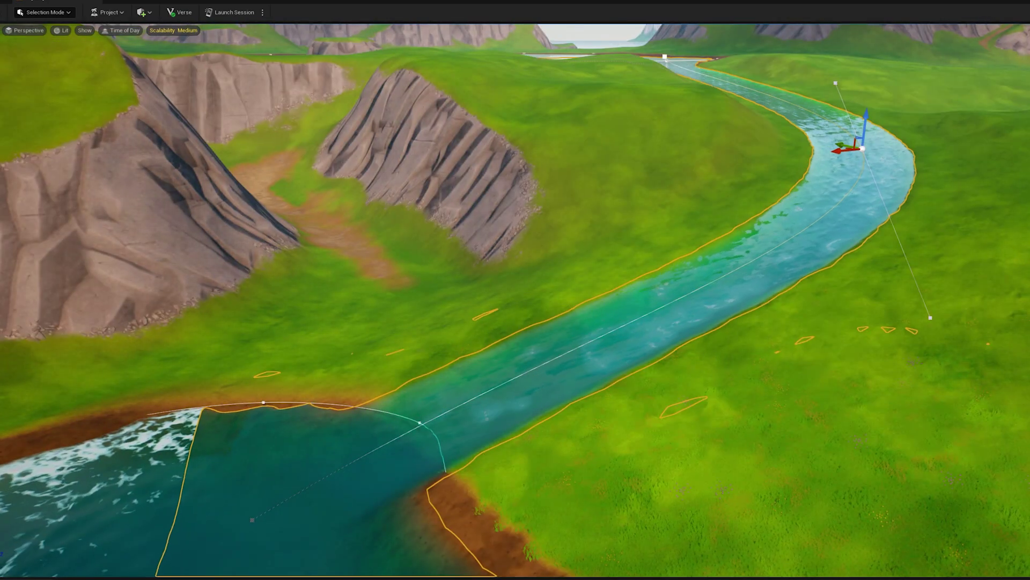
Step: Select the river's end point in the small lake and pull its lake-side tangent handle in closer to that point
{"action": "left_click", "coordinate": [466, 441]}
{"action": "left_click", "coordinate": [420, 424]}
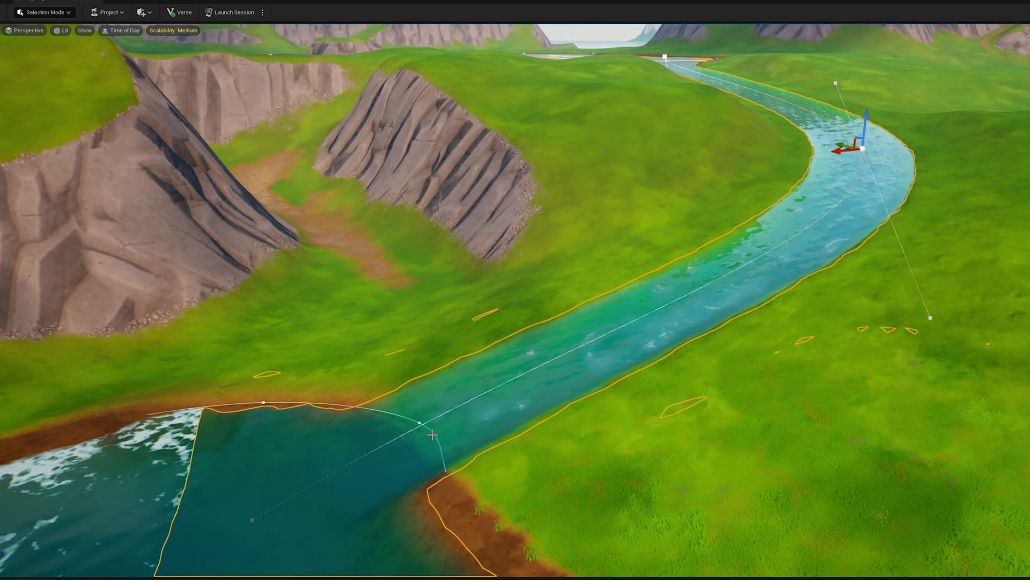
{"action": "left_click", "coordinate": [251, 519]}
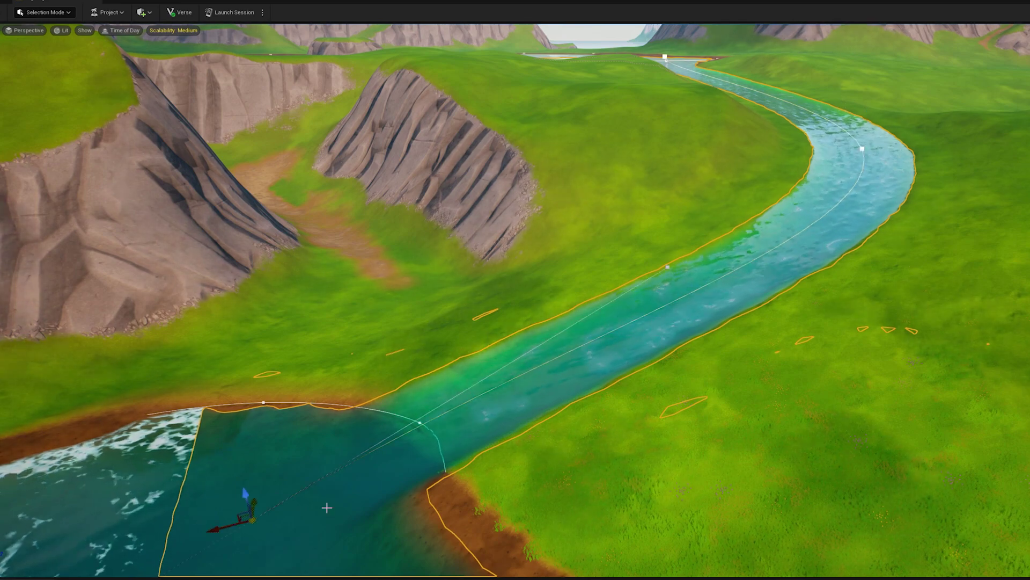
{"action": "right_click_drag", "start_coordinate": [252, 519], "coordinate": [81, 542]}
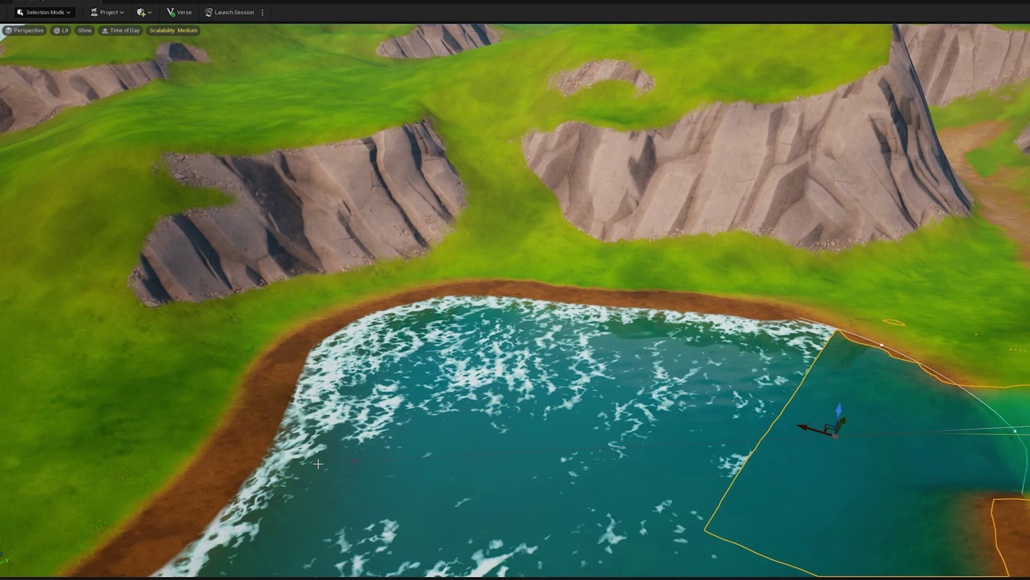
{"action": "left_click", "coordinate": [354, 460], "text": "ctrl"}
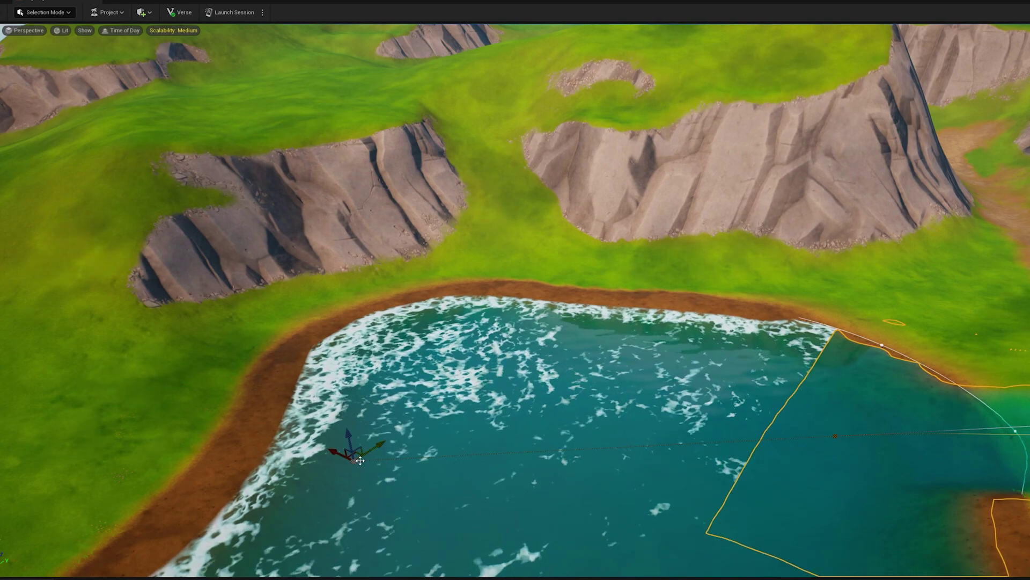
{"action": "left_click_drag", "start_coordinate": [353, 460], "coordinate": [651, 438]}
Step: Pull the end point's upriver tangent handle farther up the channel toward the outer bank to smooth the river's curve
{"action": "right_click_drag", "start_coordinate": [787, 451], "coordinate": [932, 389]}
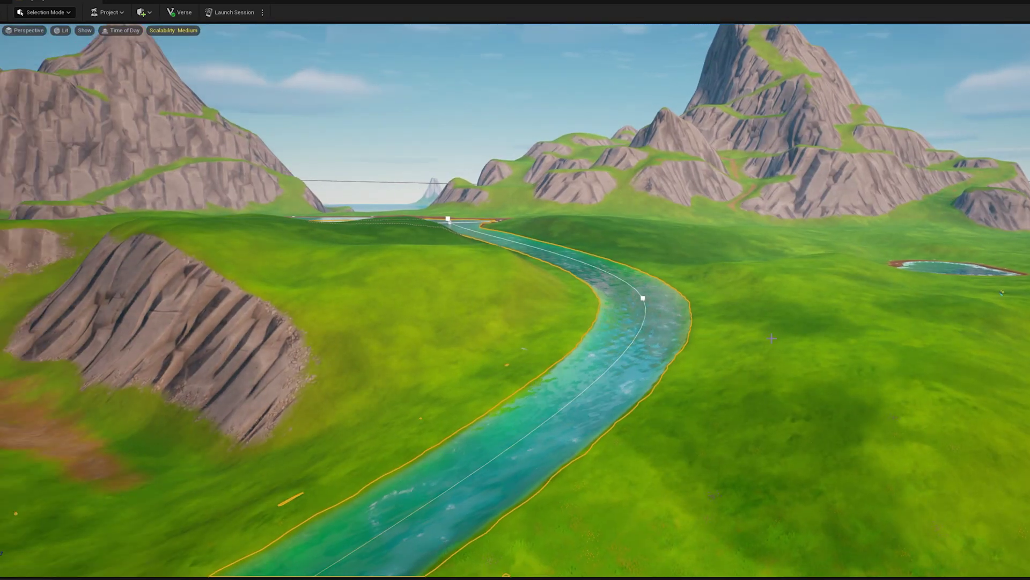
{"action": "right_click_drag", "start_coordinate": [772, 338], "coordinate": [521, 455]}
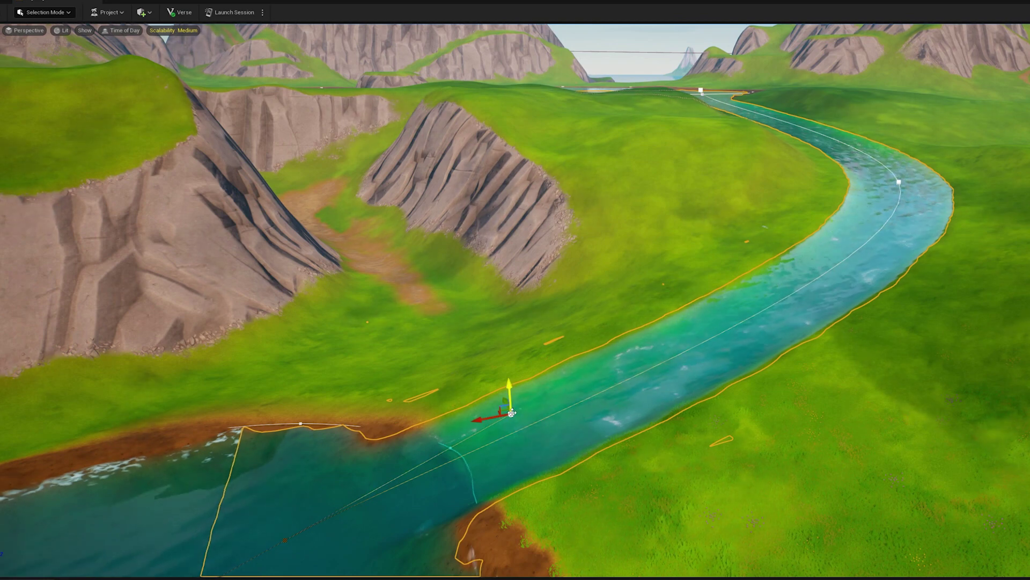
{"action": "left_click_drag", "start_coordinate": [510, 413], "coordinate": [759, 365]}
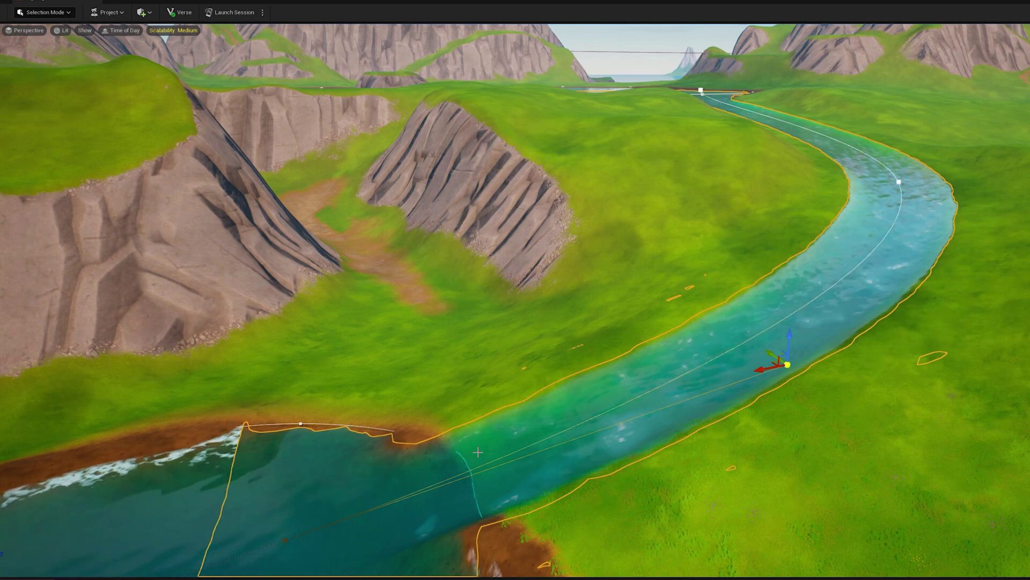
Step: Reposition the river's end point inside the small lake, adjusting its height and shifting it toward the middle of the lake
{"action": "left_click", "coordinate": [288, 542]}
{"action": "right_click_drag", "start_coordinate": [287, 542], "coordinate": [276, 575]}
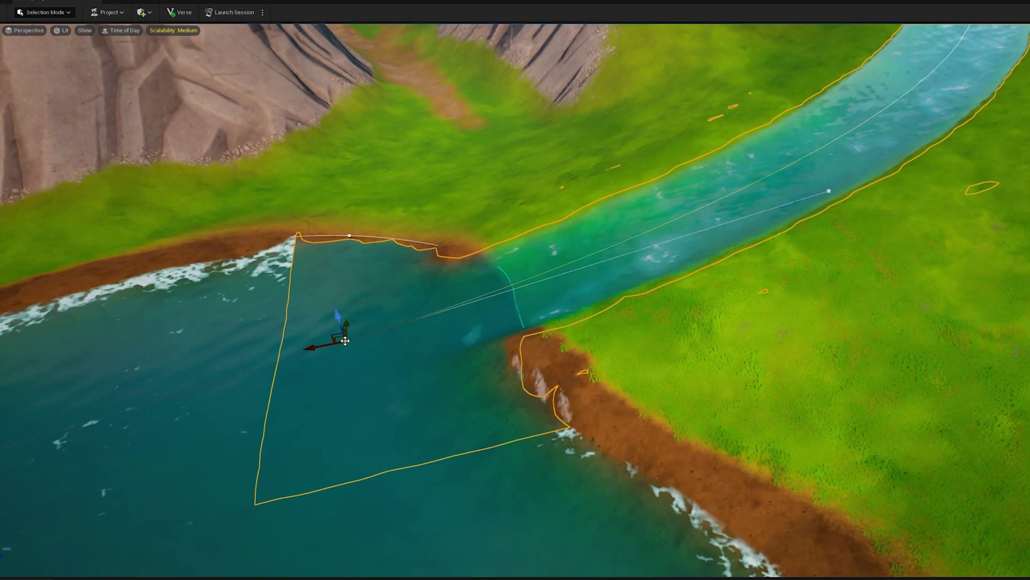
{"action": "left_click_drag", "start_coordinate": [348, 344], "coordinate": [380, 335]}
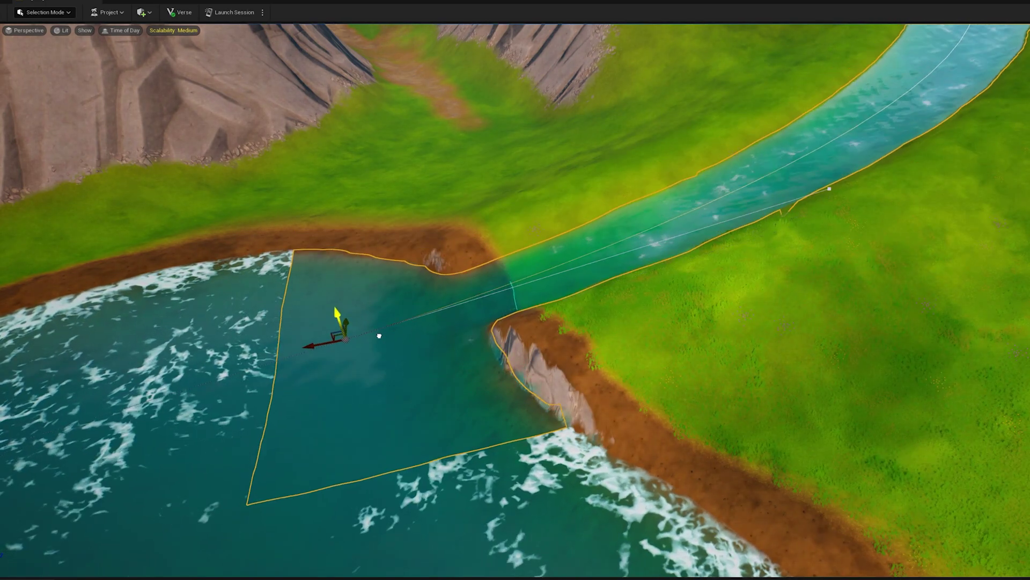
{"action": "right_click_drag", "start_coordinate": [379, 335], "coordinate": [571, 232]}
{"action": "key", "text": "s"}
{"action": "right_click_drag", "start_coordinate": [204, 514], "coordinate": [286, 551]}
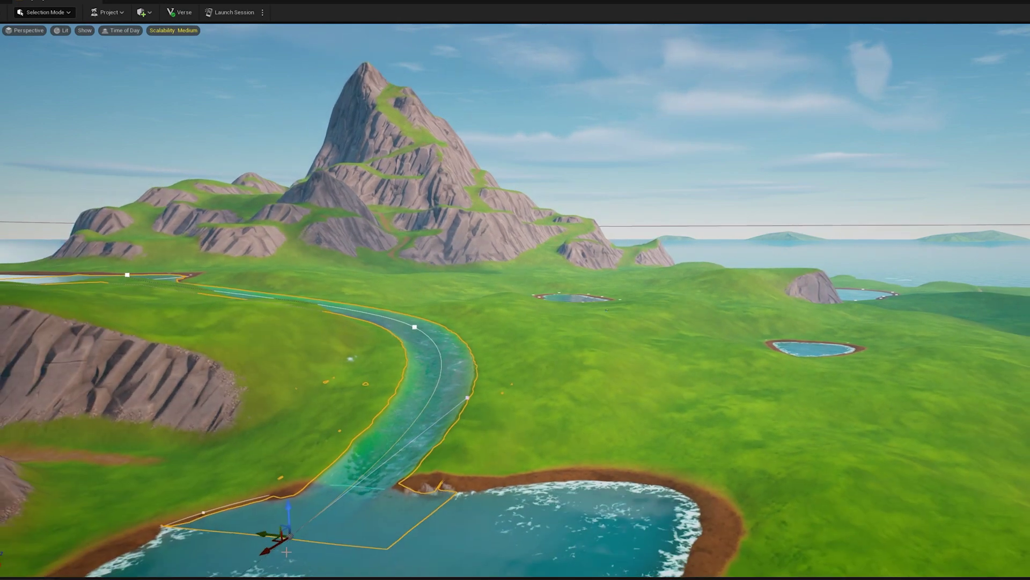
{"action": "left_click_drag", "start_coordinate": [268, 534], "coordinate": [336, 537]}
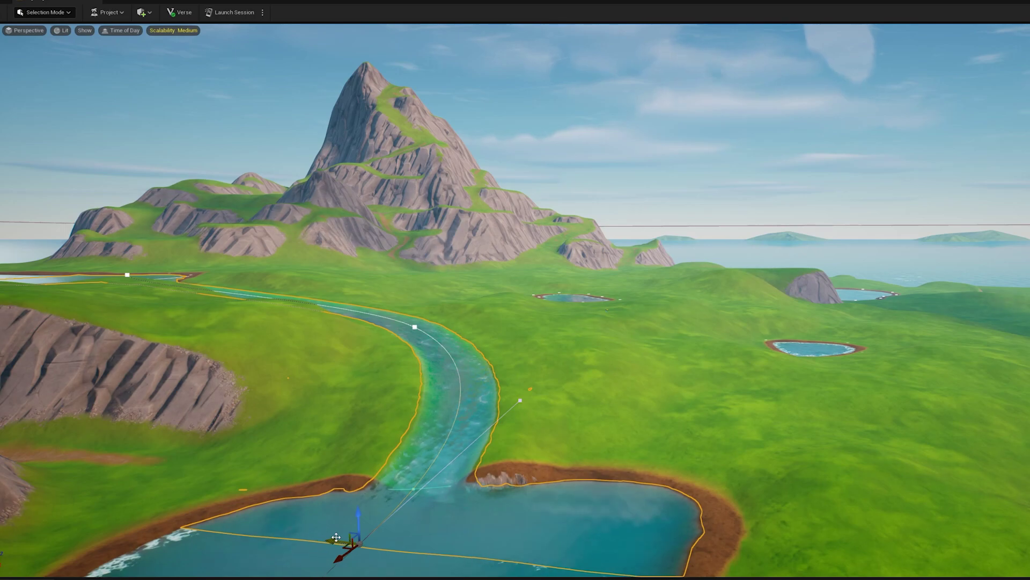
Step: Add a spline point on the river between its bend and the small lake, and move it toward the outer bank to round the curve
{"action": "right_click_drag", "start_coordinate": [498, 517], "coordinate": [381, 538]}
{"action": "key", "text": "d"}
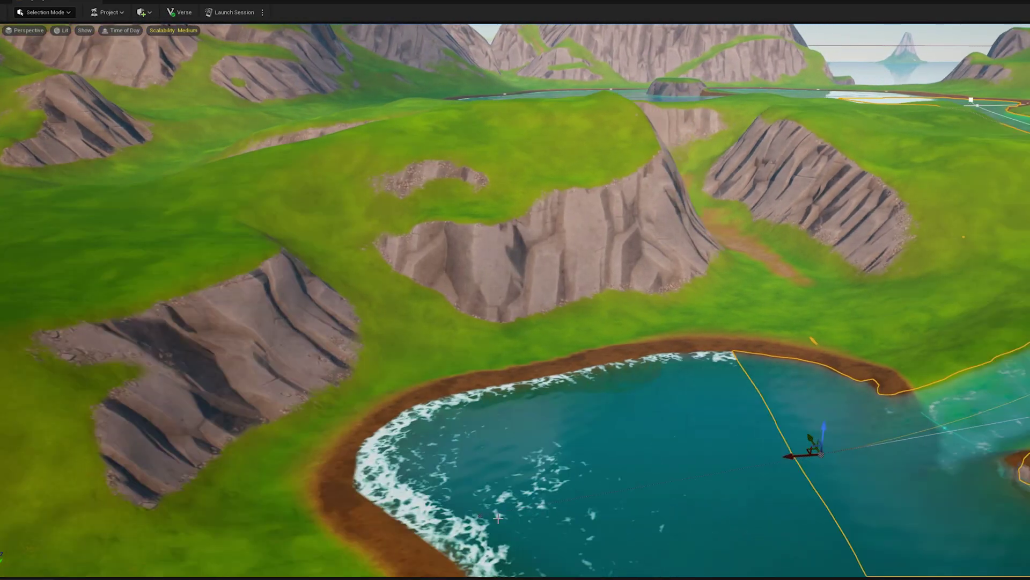
{"action": "right_click_drag", "start_coordinate": [498, 518], "coordinate": [496, 518]}
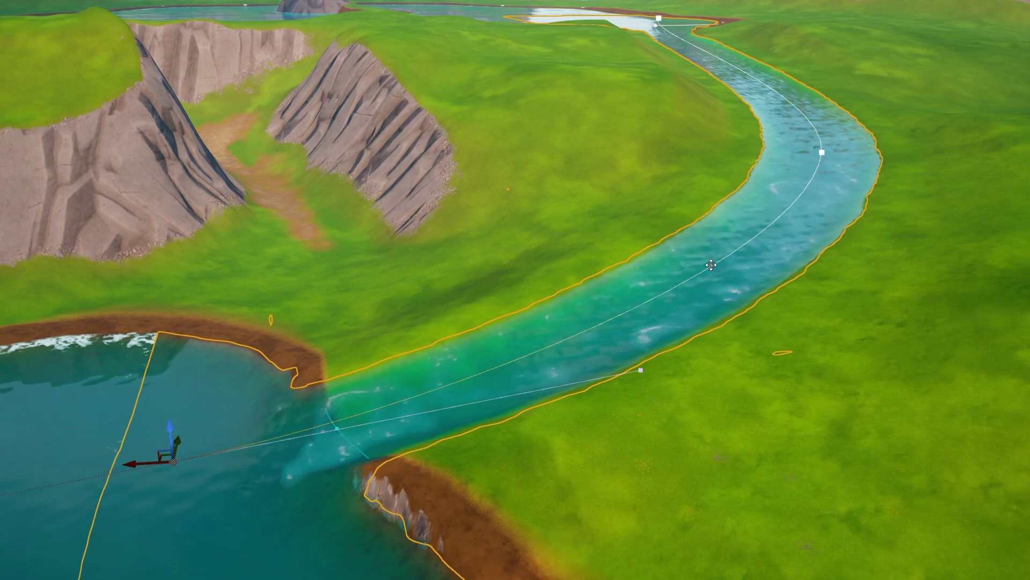
{"action": "right_click", "coordinate": [917, 298]}
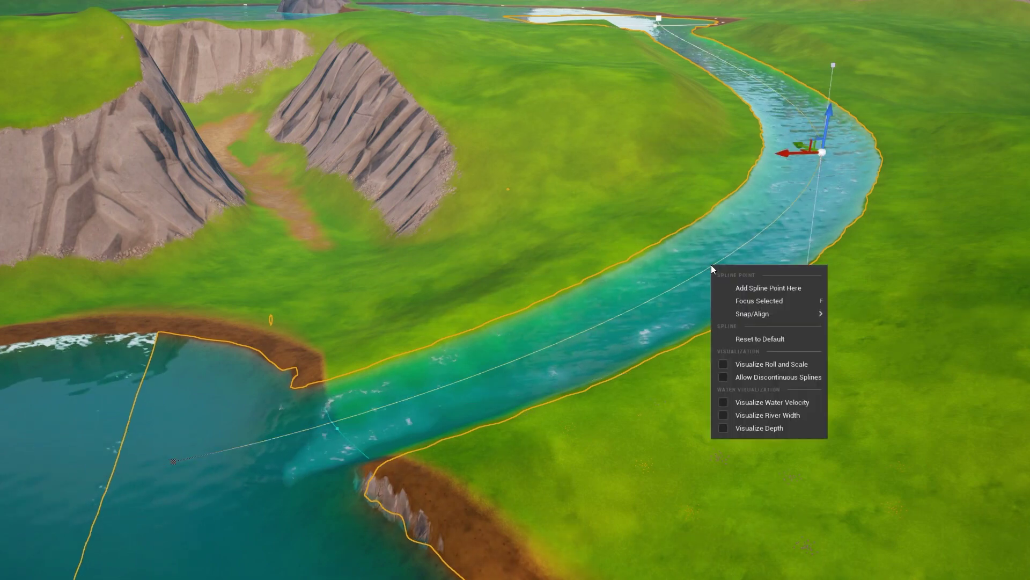
{"action": "left_click", "coordinate": [756, 288]}
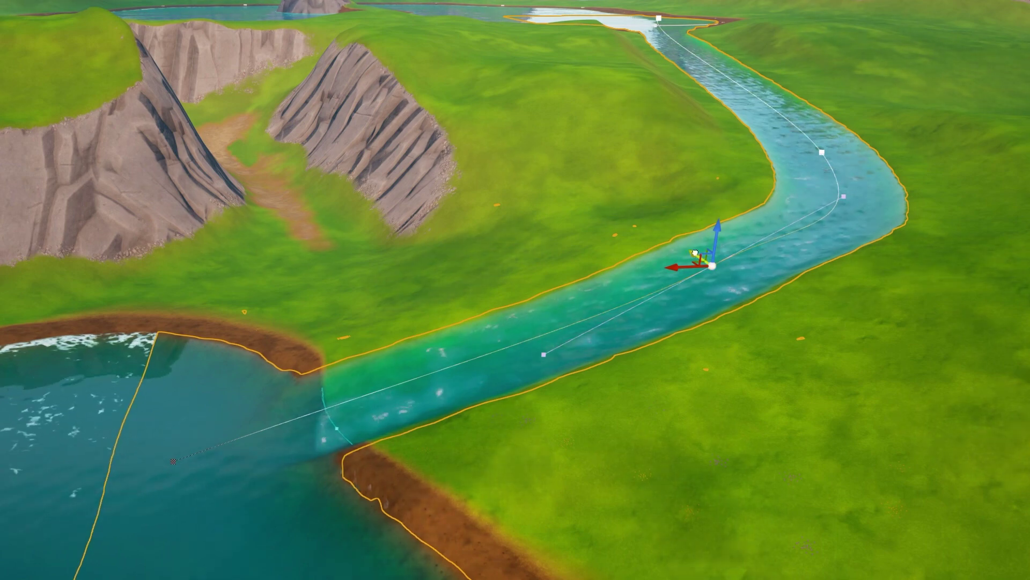
{"action": "left_click_drag", "start_coordinate": [695, 252], "coordinate": [792, 307]}
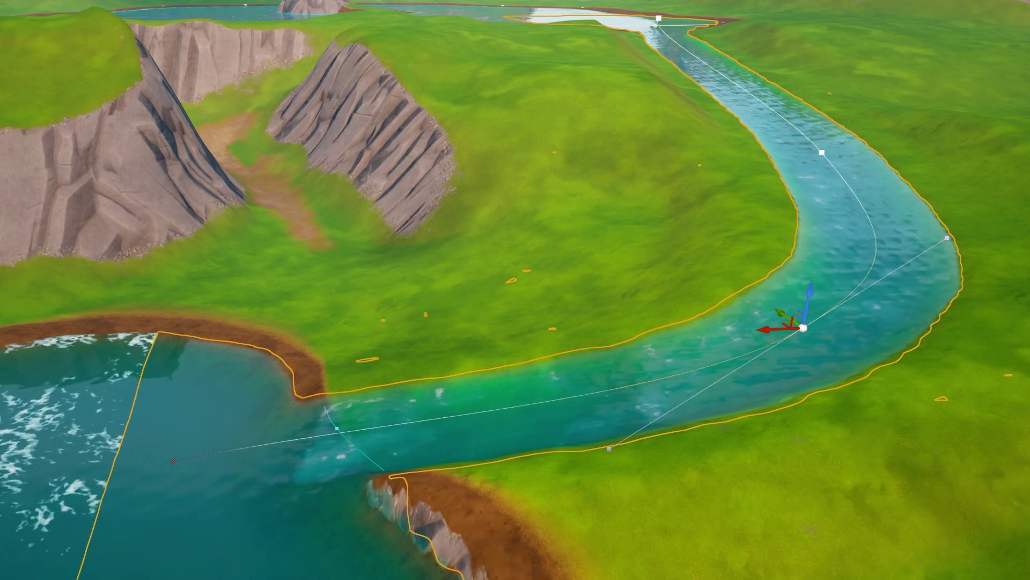
Step: Shift the river's middle bend point toward the inner bank and stretch both of its tangent handles outward to deepen the curve
{"action": "left_click", "coordinate": [821, 153]}
{"action": "left_click_drag", "start_coordinate": [781, 156], "coordinate": [738, 156]}
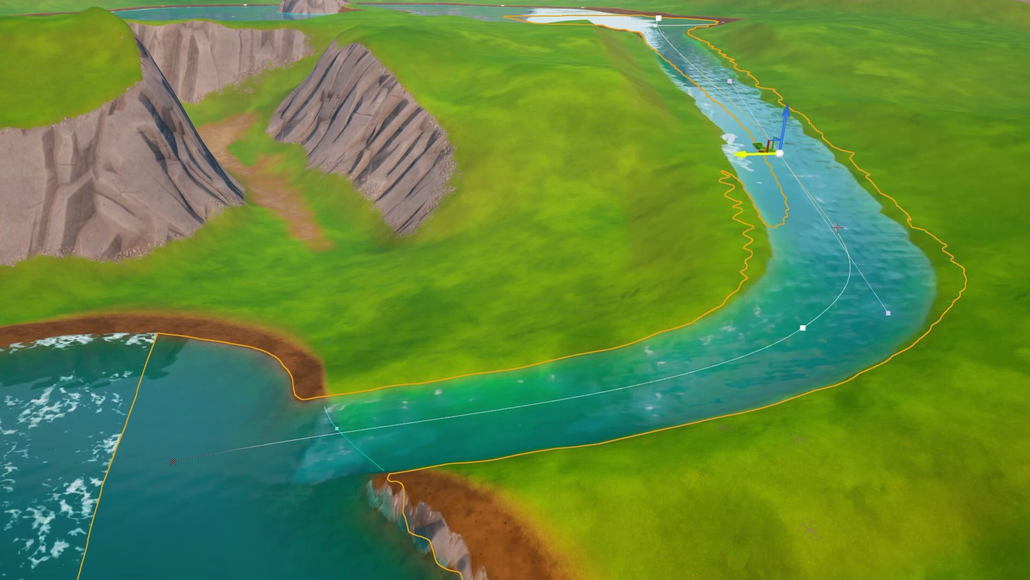
{"action": "left_click", "coordinate": [889, 313]}
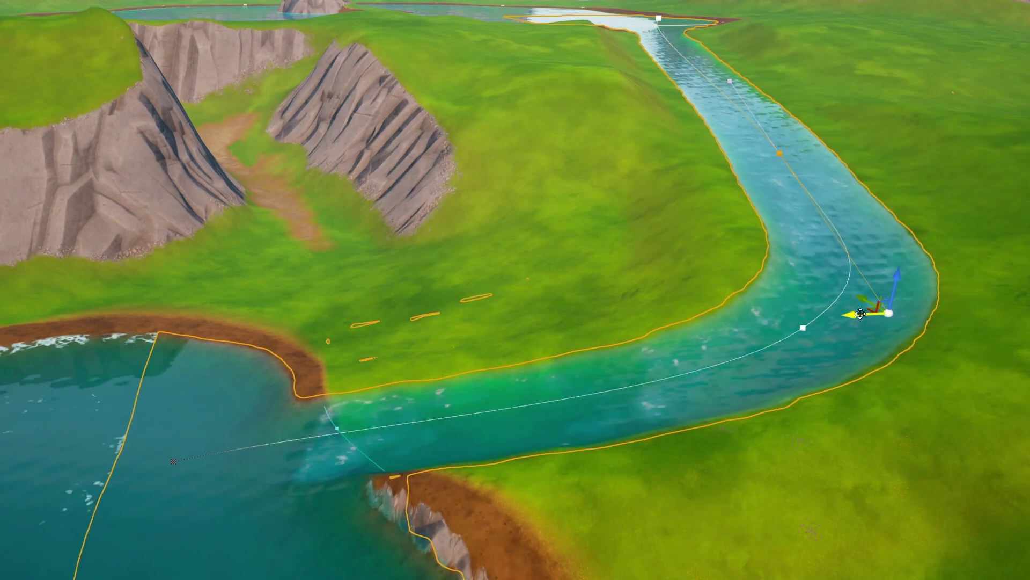
{"action": "left_click_drag", "start_coordinate": [860, 313], "coordinate": [909, 303]}
{"action": "left_click_drag", "start_coordinate": [1004, 303], "coordinate": [1019, 298]}
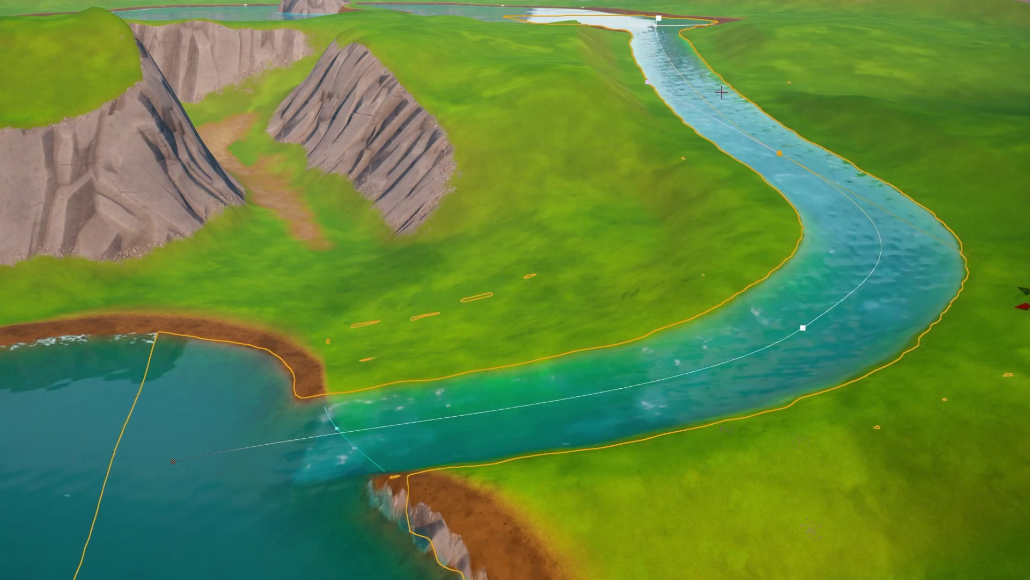
{"action": "left_click", "coordinate": [647, 81]}
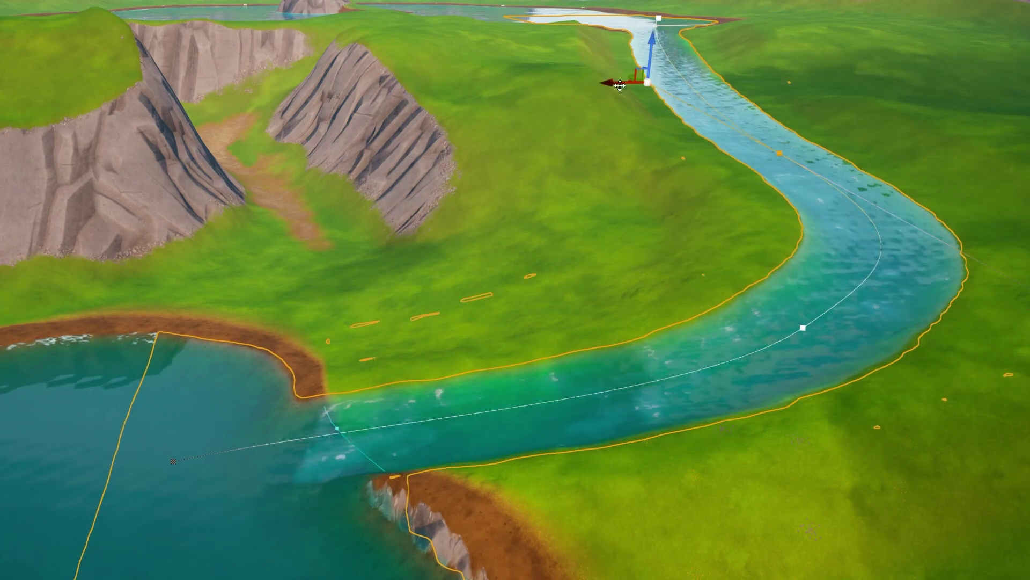
{"action": "left_click_drag", "start_coordinate": [617, 84], "coordinate": [532, 84]}
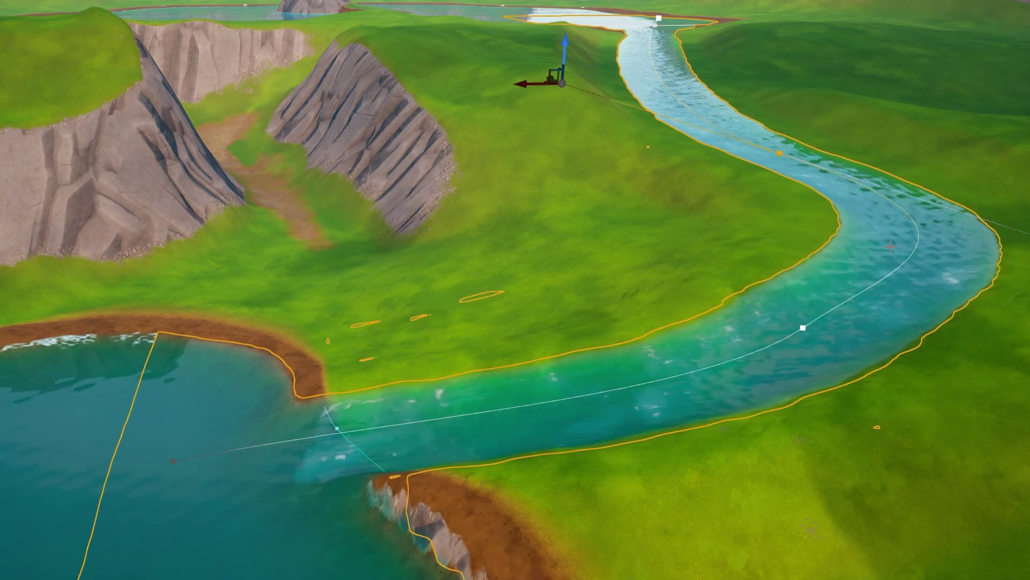
Step: Switch the viewport to a full-screen Top view with Lit shading and examine the river's course between the two lakes
{"action": "right_click_drag", "start_coordinate": [665, 471], "coordinate": [614, 522]}
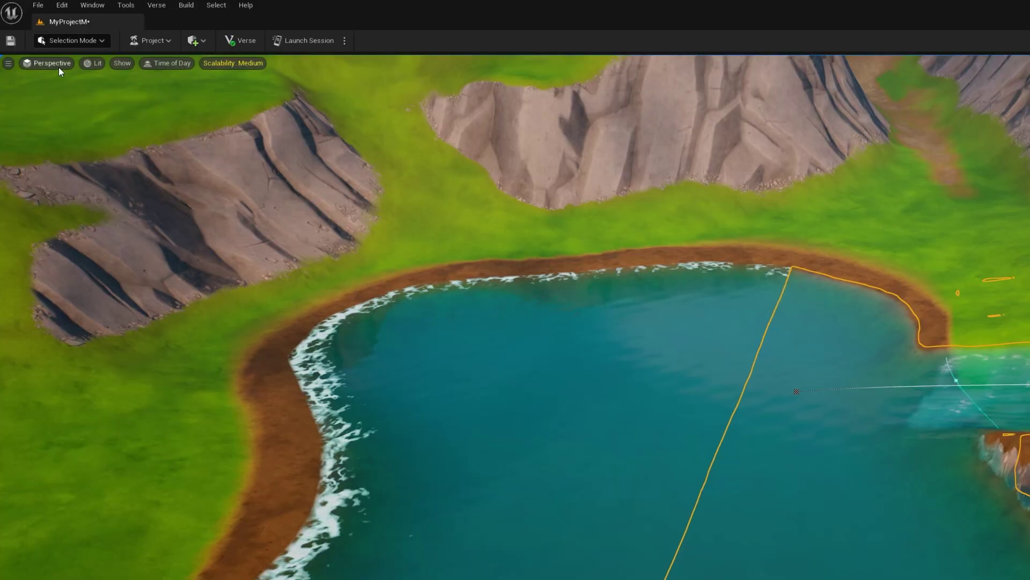
{"action": "left_click", "coordinate": [57, 63]}
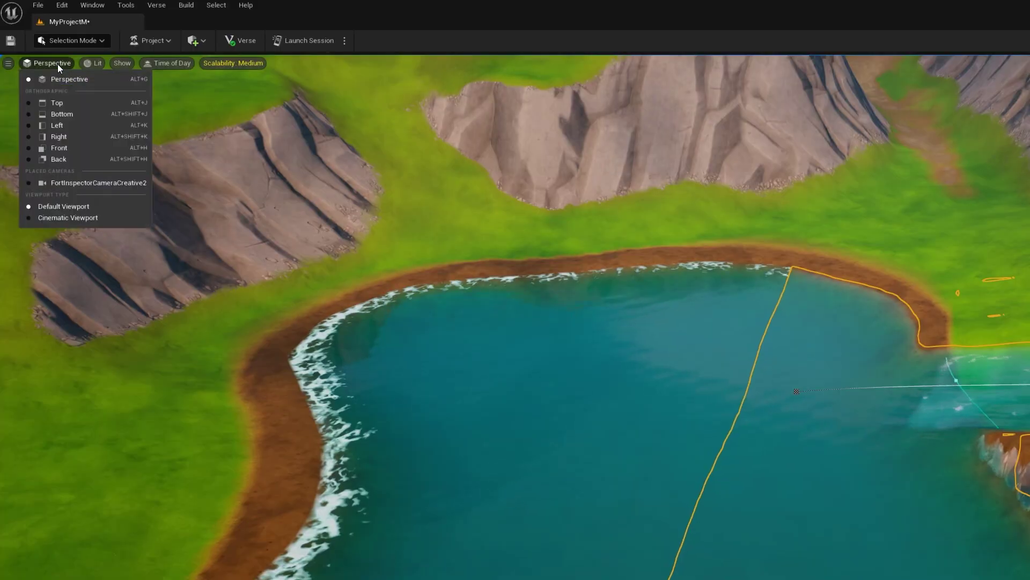
{"action": "left_click", "coordinate": [67, 101]}
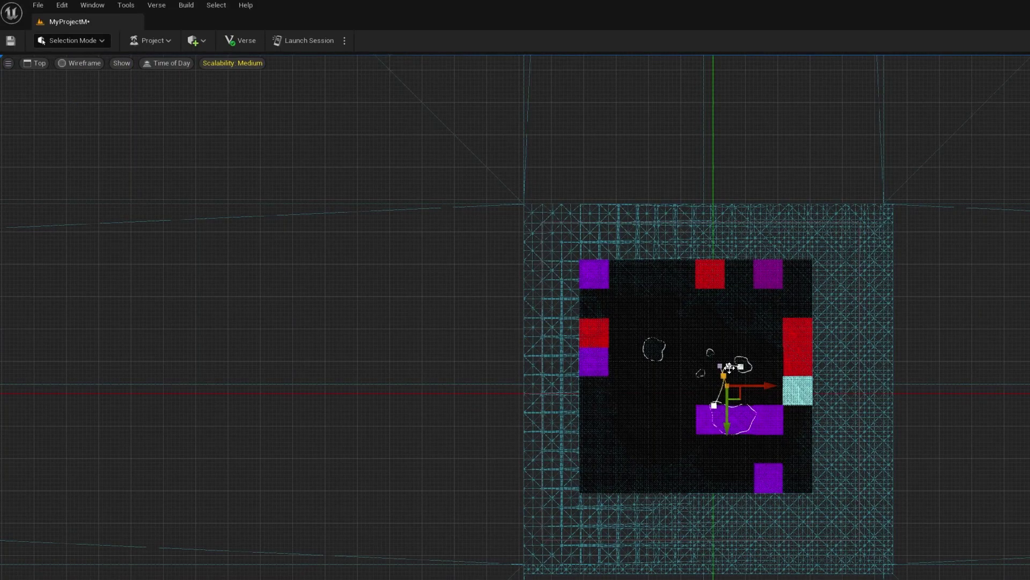
{"action": "left_click", "coordinate": [92, 64]}
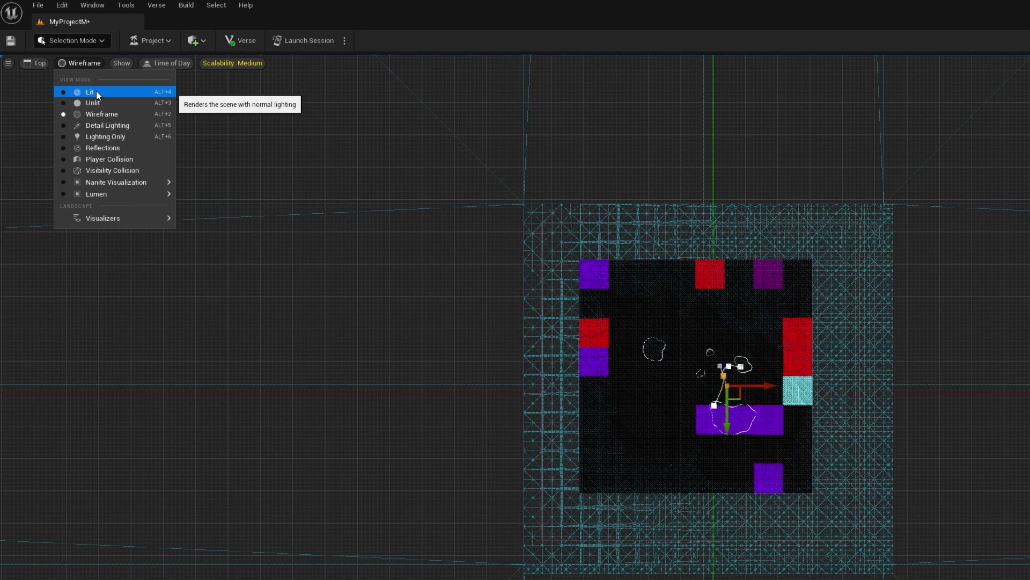
{"action": "left_click", "coordinate": [94, 92]}
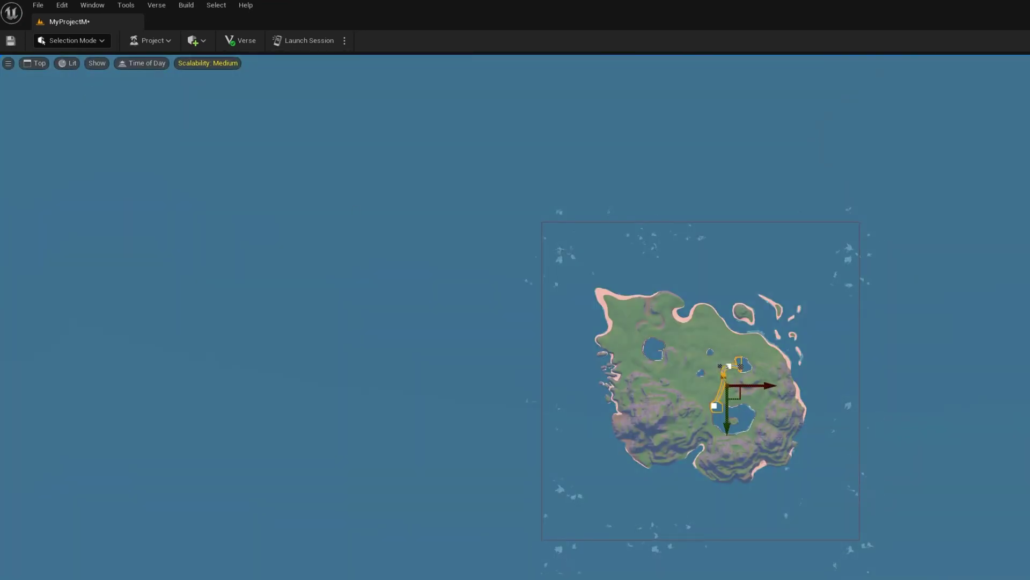
{"action": "key", "text": "F11"}
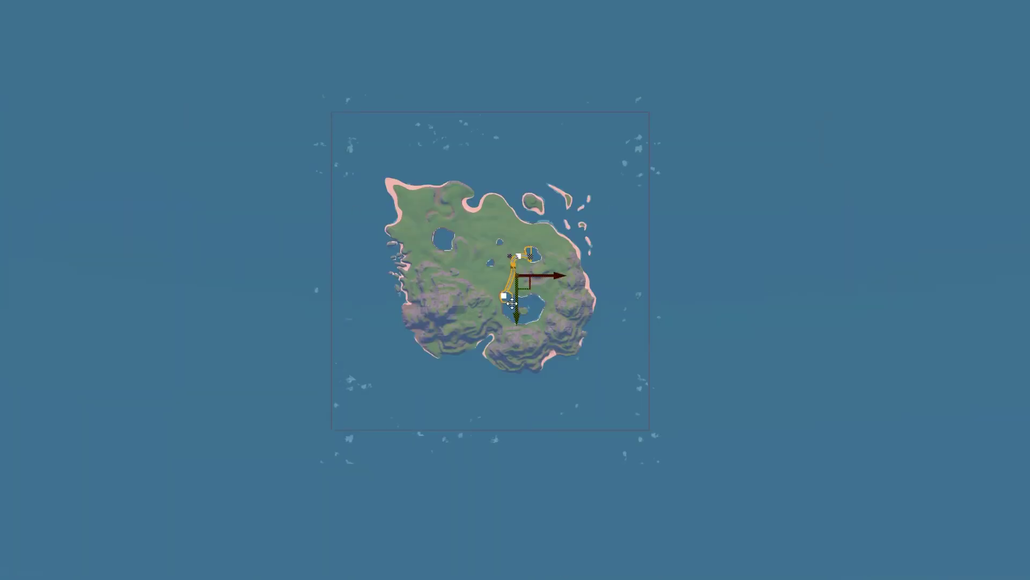
{"action": "scroll", "coordinate": [512, 303], "scroll_direction": "up", "scroll_amount": 15}
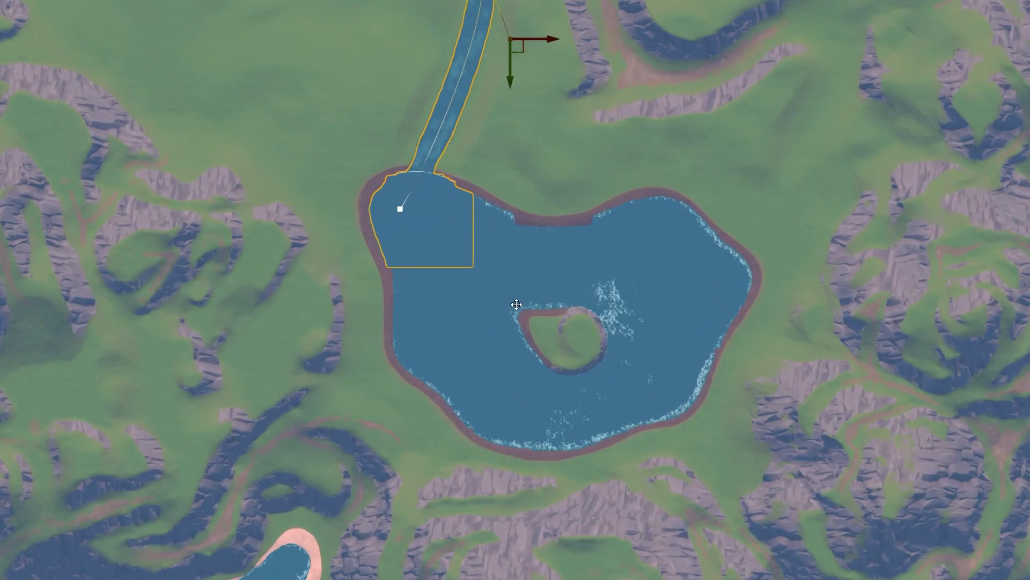
{"action": "scroll", "coordinate": [516, 304], "scroll_direction": "up", "scroll_amount": 2}
{"action": "right_click_drag", "start_coordinate": [527, 229], "coordinate": [617, 577]}
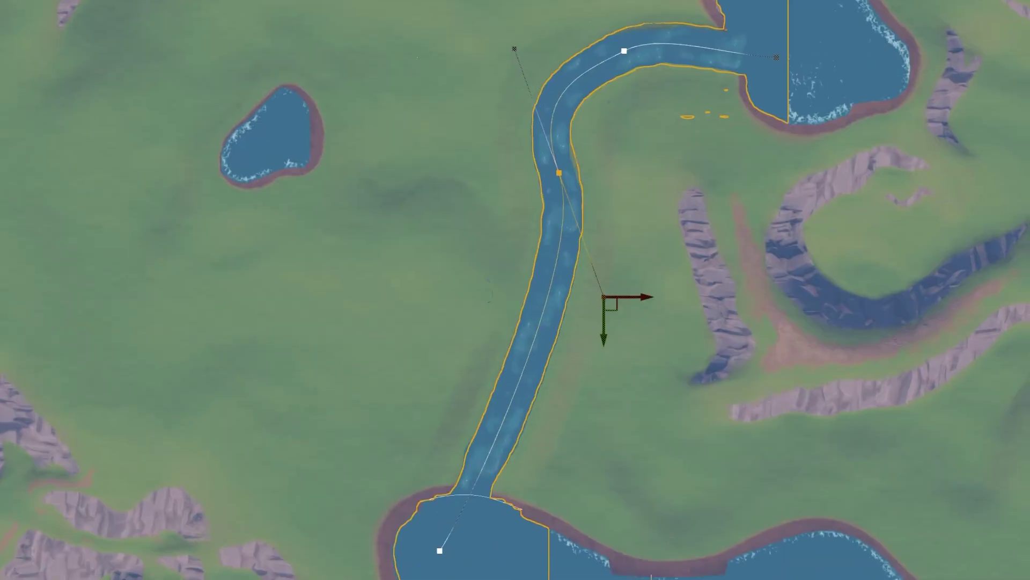
{"action": "right_click_drag", "start_coordinate": [684, 405], "coordinate": [637, 451]}
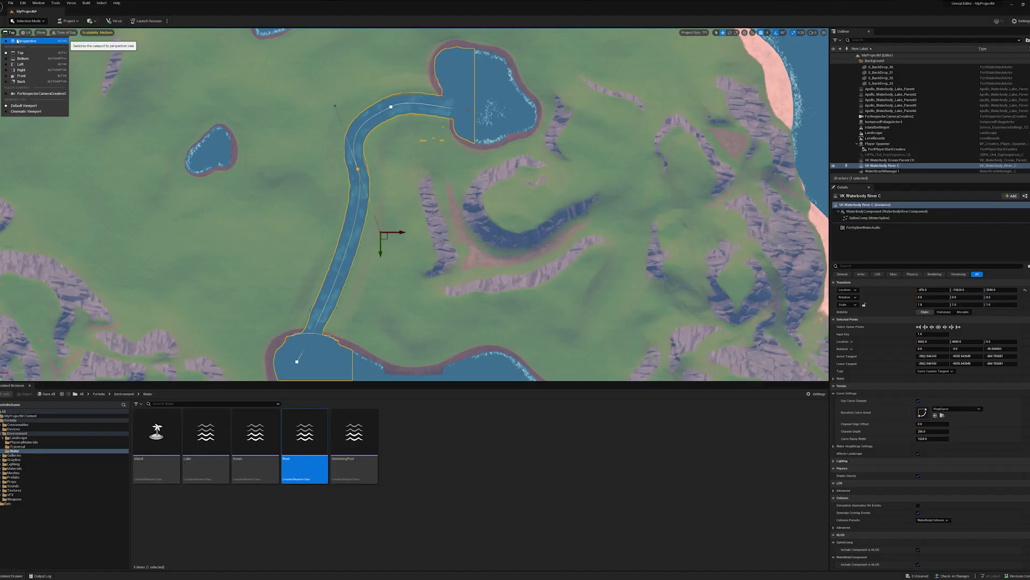
Step: Return the viewport to Perspective and examine the river's banks and water surface from the small lake up to the bend
{"action": "left_click", "coordinate": [28, 41]}
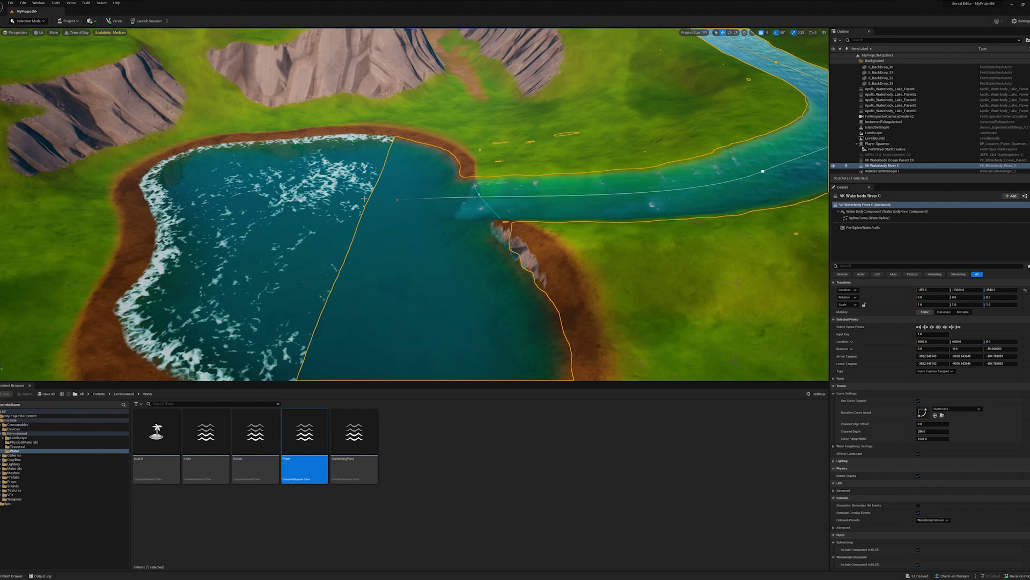
{"action": "right_click_drag", "start_coordinate": [365, 198], "coordinate": [416, 173]}
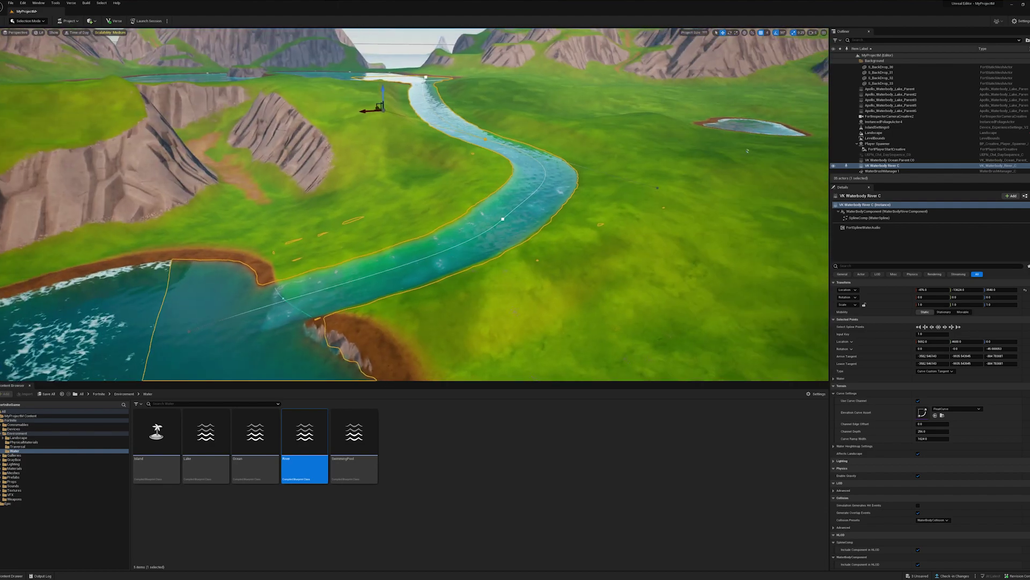
{"action": "right_click_drag", "start_coordinate": [375, 268], "coordinate": [375, 312]}
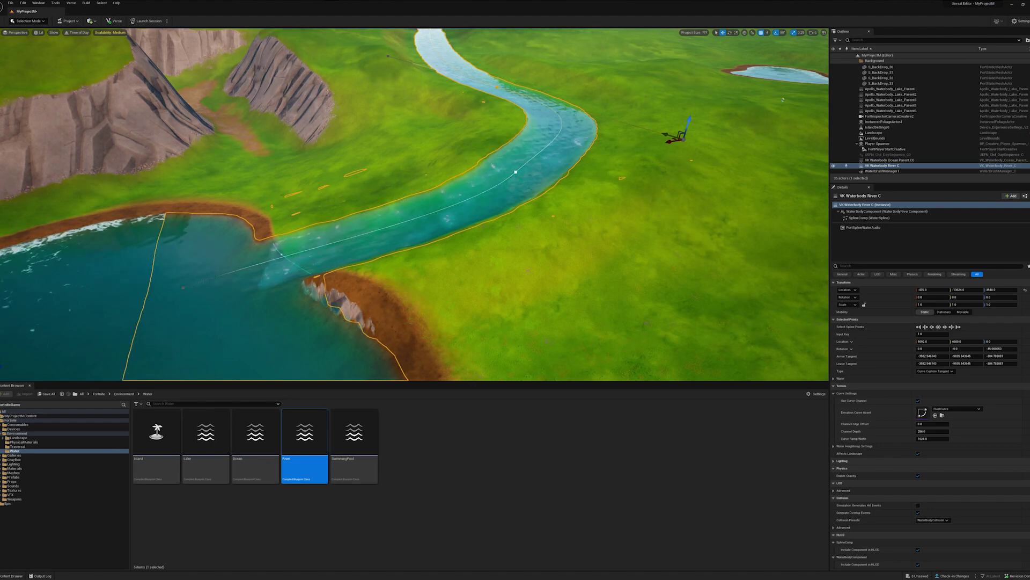
{"action": "mouse_move", "coordinate": [375, 312]}
{"action": "right_mouse_down"}
{"action": "mouse_move", "coordinate": [456, 311]}
{"action": "mouse_move", "coordinate": [375, 312]}
{"action": "right_mouse_up"}
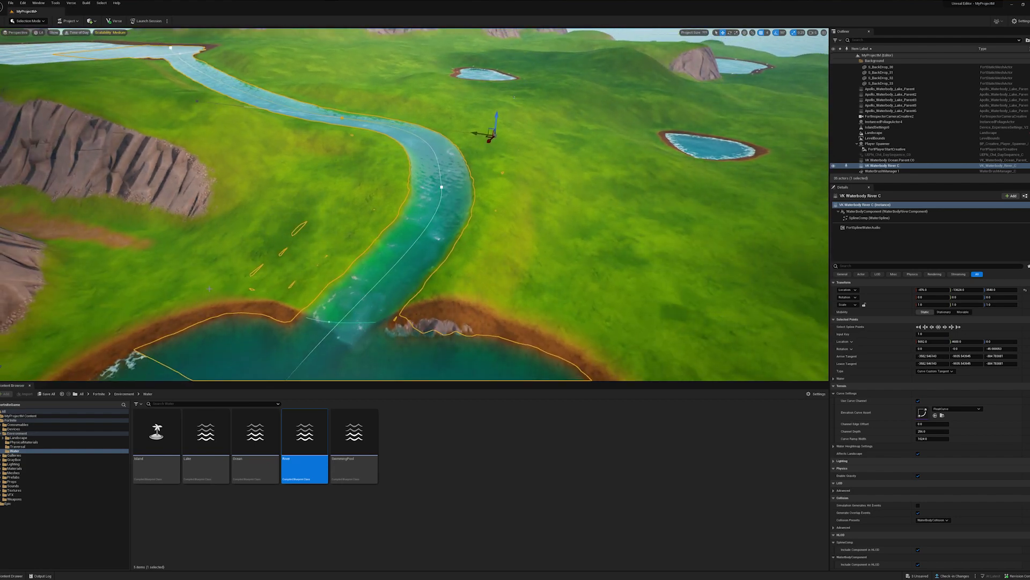
{"action": "right_click_drag", "start_coordinate": [375, 312], "coordinate": [375, 313]}
{"action": "scroll", "coordinate": [571, 256], "scroll_direction": "up", "scroll_amount": 3}
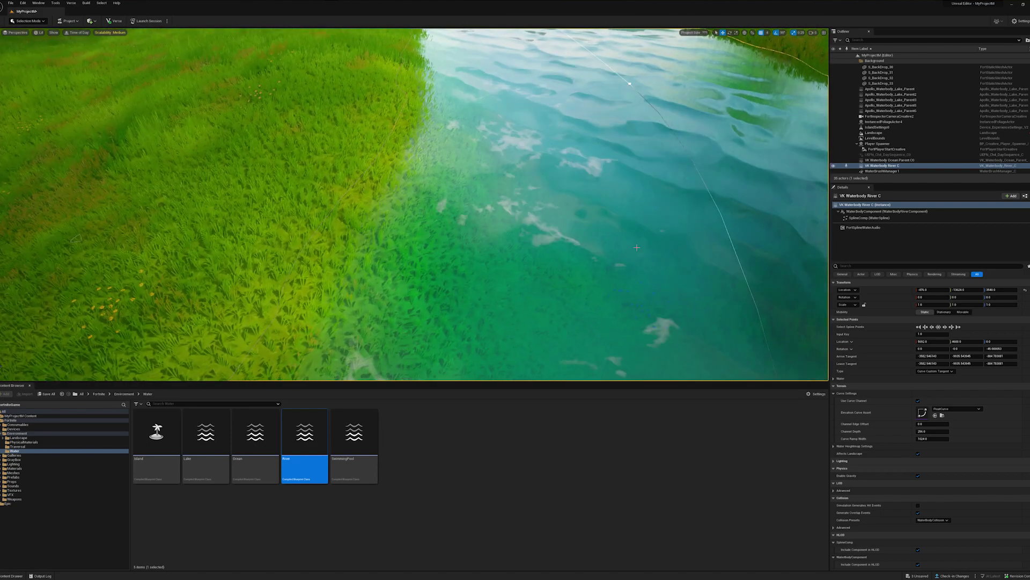
{"action": "scroll", "coordinate": [614, 244], "scroll_direction": "down", "scroll_amount": 6}
{"action": "scroll", "coordinate": [614, 244], "scroll_direction": "down", "scroll_amount": 4}
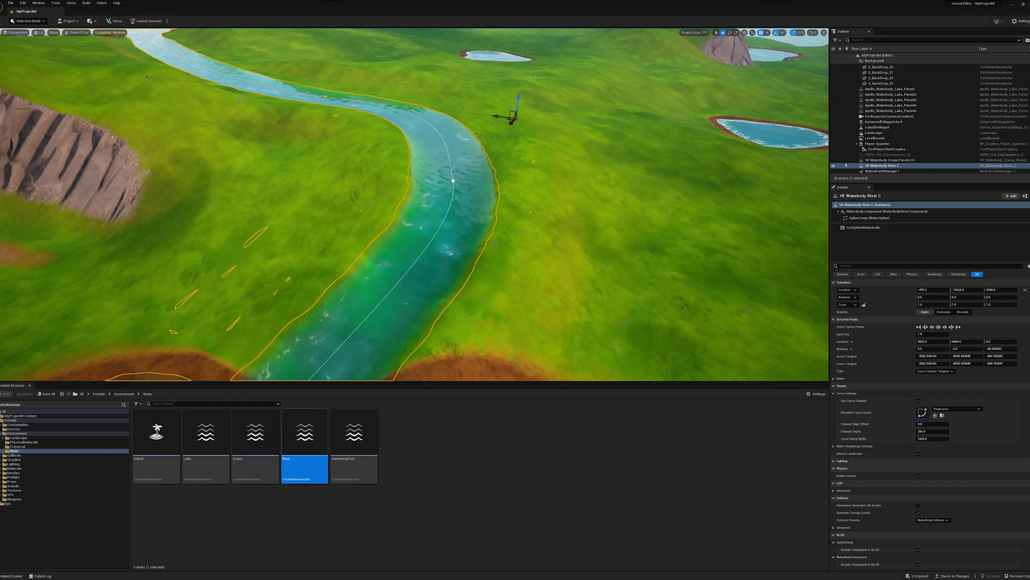
Step: Switch to Landscape Mode, open its Paint tools and choose Mud as the target layer
{"action": "left_click", "coordinate": [39, 21]}
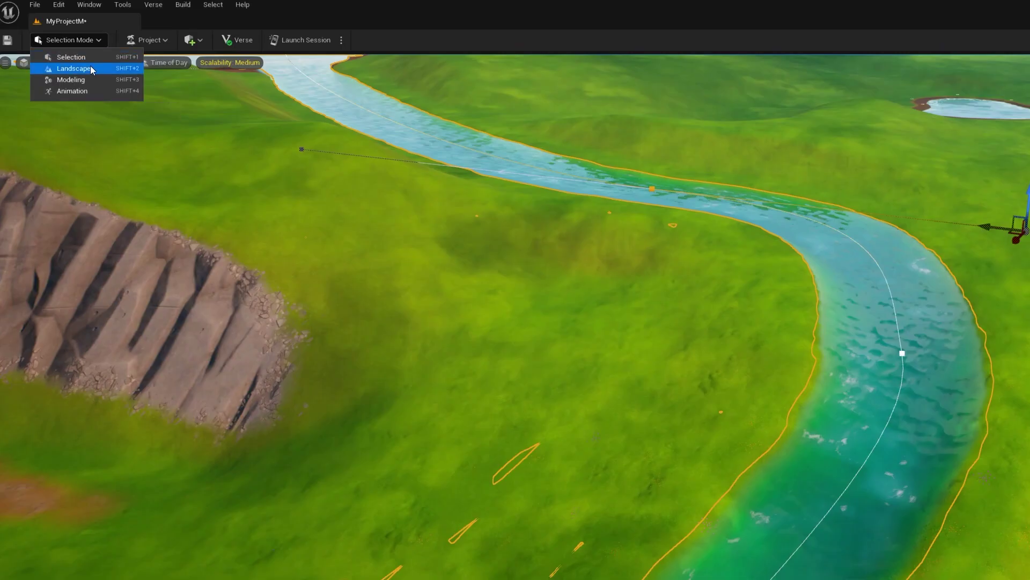
{"action": "left_click", "coordinate": [38, 34]}
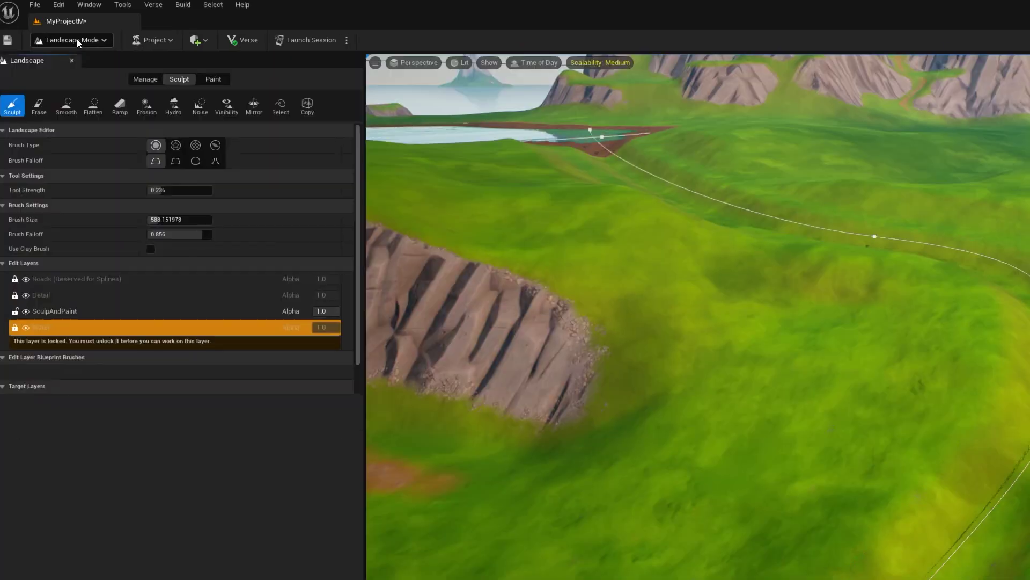
{"action": "left_click", "coordinate": [213, 80]}
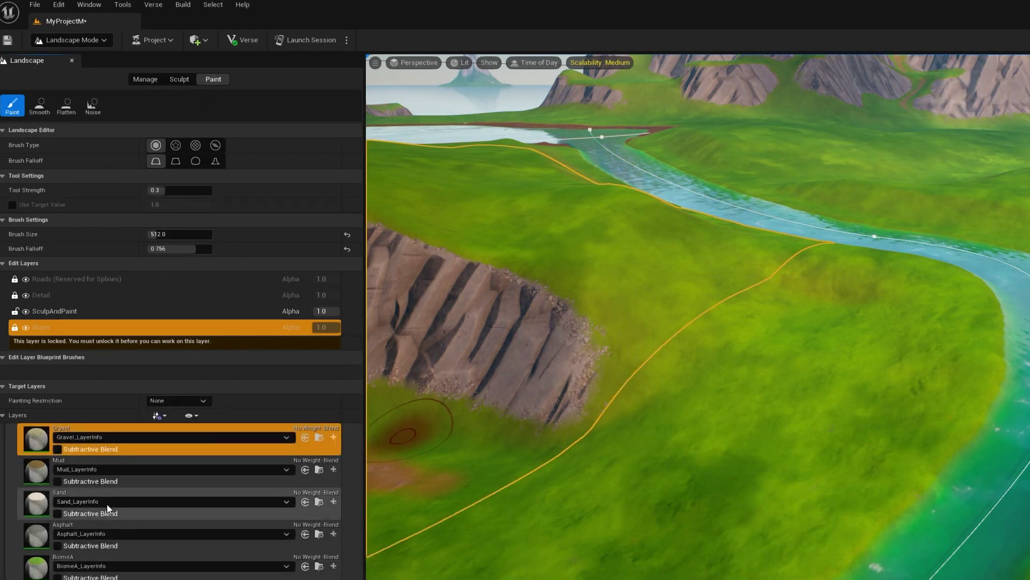
{"action": "left_click", "coordinate": [70, 468]}
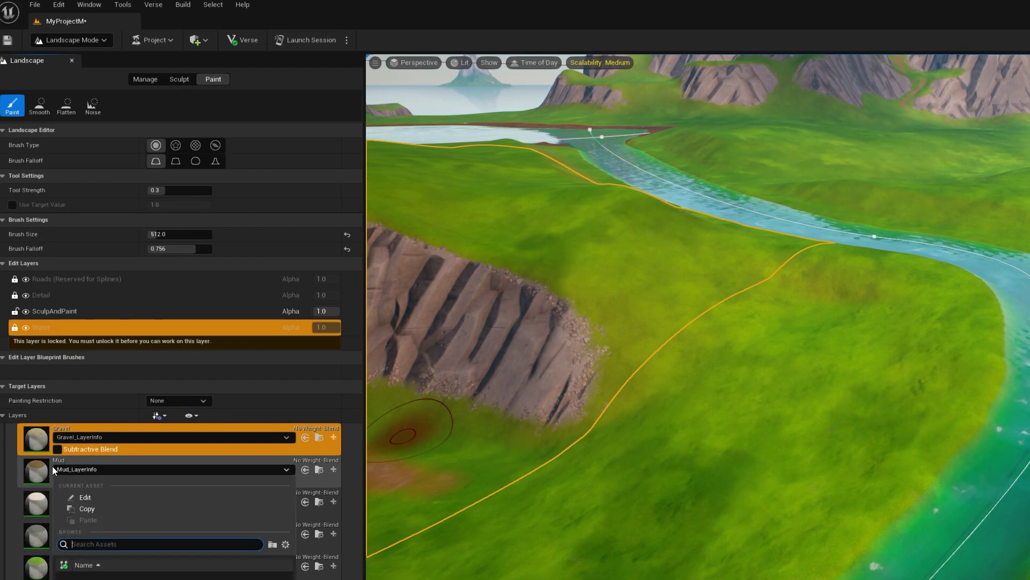
{"action": "left_click", "coordinate": [36, 467]}
{"action": "left_click", "coordinate": [35, 467]}
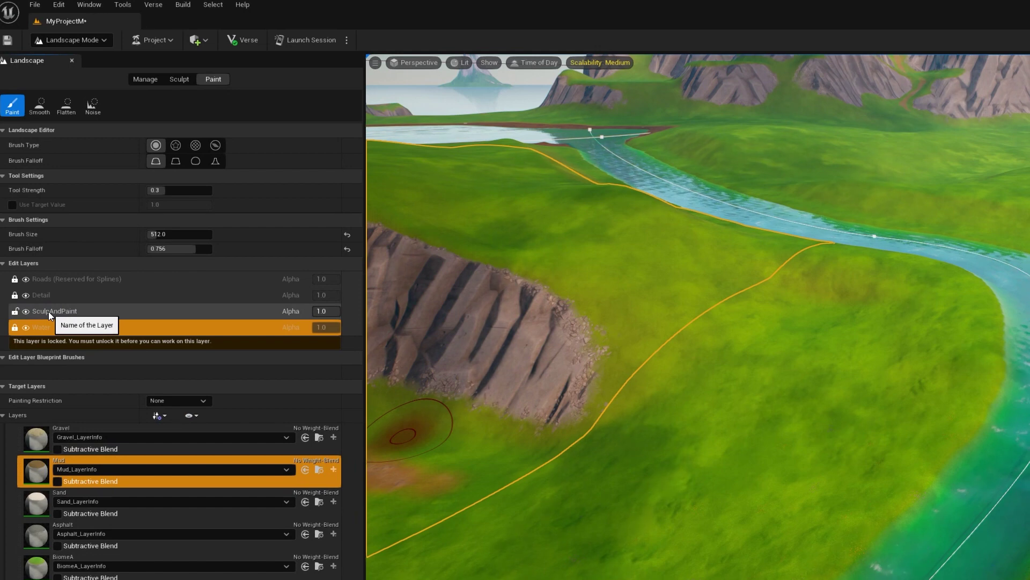
Step: Make the unlocked SculpAndPaint edit layer the active layer for painting
{"action": "left_click", "coordinate": [23, 310]}
{"action": "left_click", "coordinate": [46, 325]}
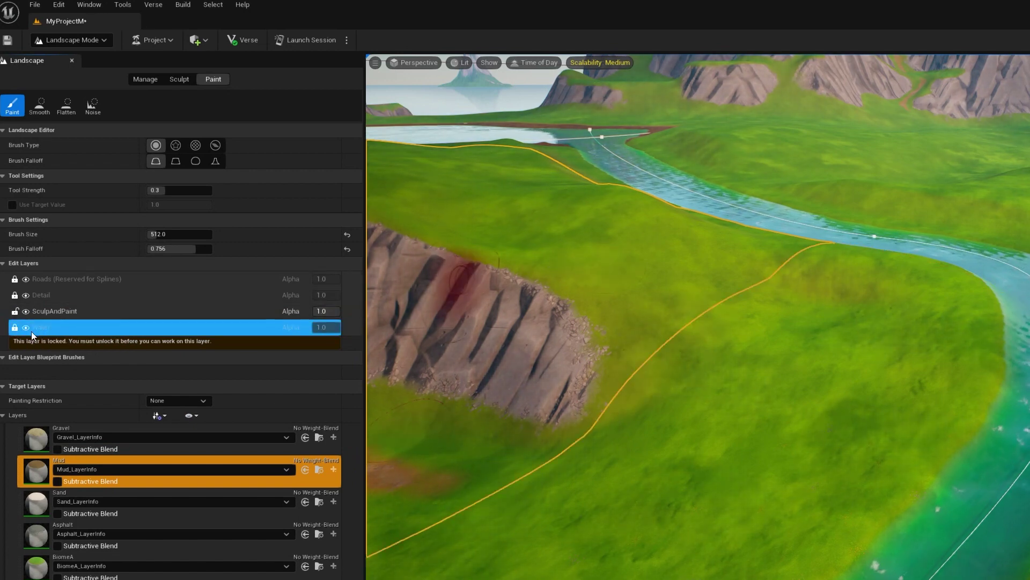
{"action": "left_click", "coordinate": [77, 311]}
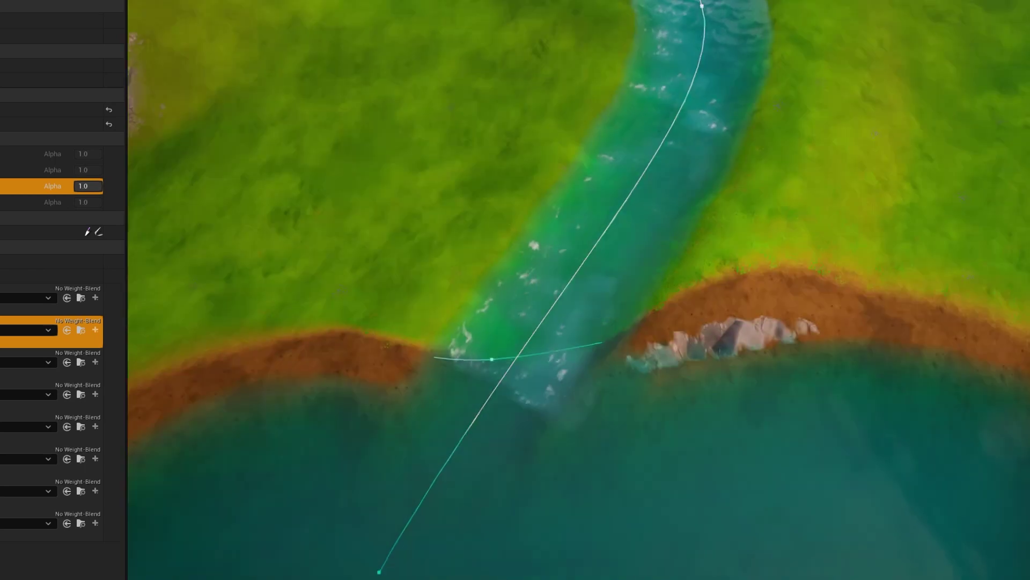
Step: Set the paint brush's falloff to 0.532 for painting where the river meets the small lake
{"action": "scroll", "coordinate": [603, 386], "scroll_direction": "up", "scroll_amount": 5}
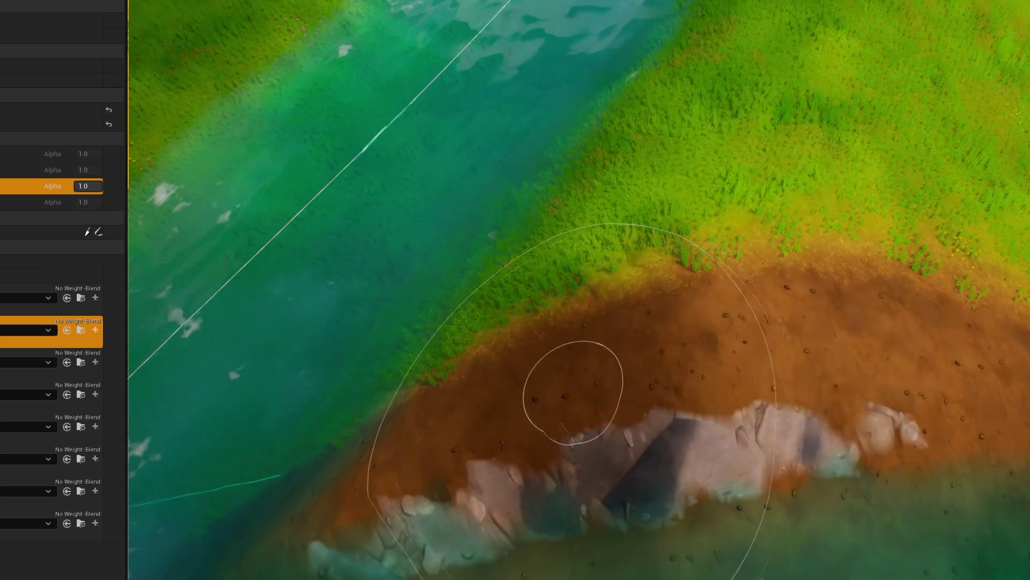
{"action": "mouse_move", "coordinate": [603, 386]}
{"action": "right_mouse_down"}
{"action": "mouse_move", "coordinate": [622, 387]}
{"action": "mouse_move", "coordinate": [561, 387]}
{"action": "mouse_move", "coordinate": [553, 354]}
{"action": "mouse_move", "coordinate": [514, 367]}
{"action": "right_mouse_up"}
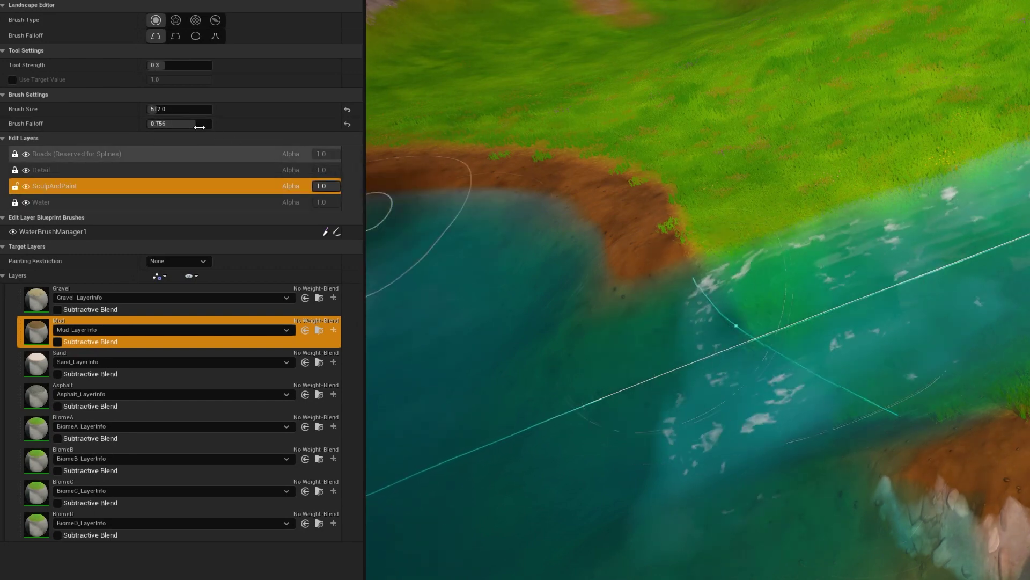
{"action": "left_click_drag", "start_coordinate": [197, 125], "coordinate": [157, 125]}
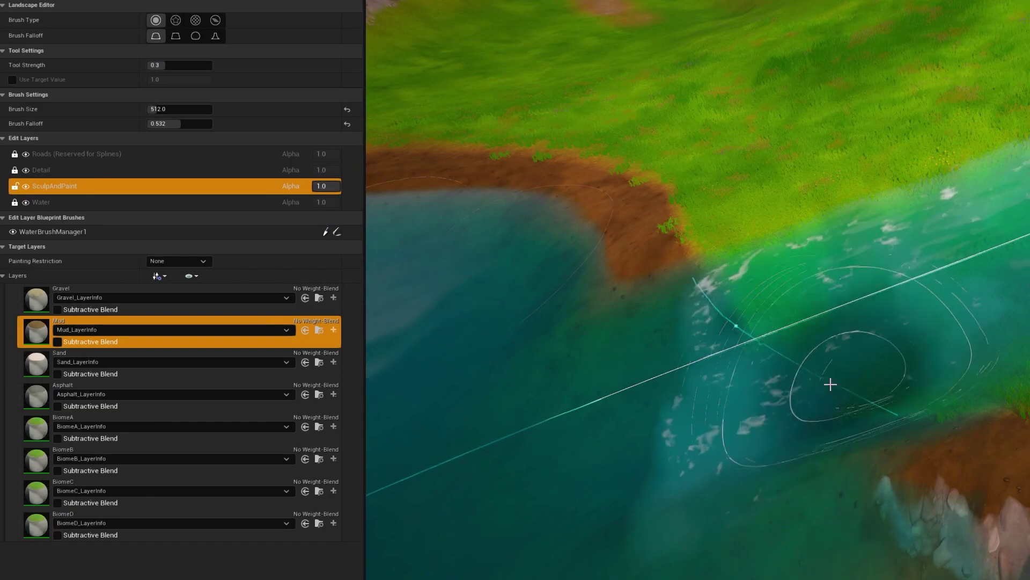
Step: Paint mud over the riverbed and the edges of both banks where the river meets the small lake
{"action": "left_click_drag", "start_coordinate": [826, 385], "coordinate": [903, 361]}
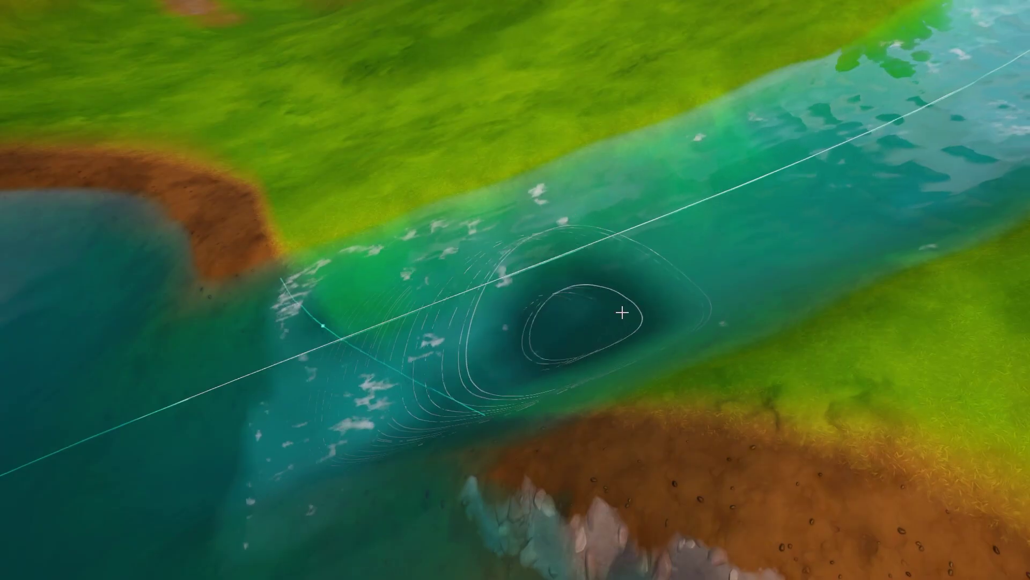
{"action": "mouse_move", "coordinate": [621, 306]}
{"action": "left_mouse_down"}
{"action": "mouse_move", "coordinate": [482, 344]}
{"action": "mouse_move", "coordinate": [582, 283]}
{"action": "mouse_move", "coordinate": [340, 333]}
{"action": "mouse_move", "coordinate": [454, 288]}
{"action": "left_mouse_up"}
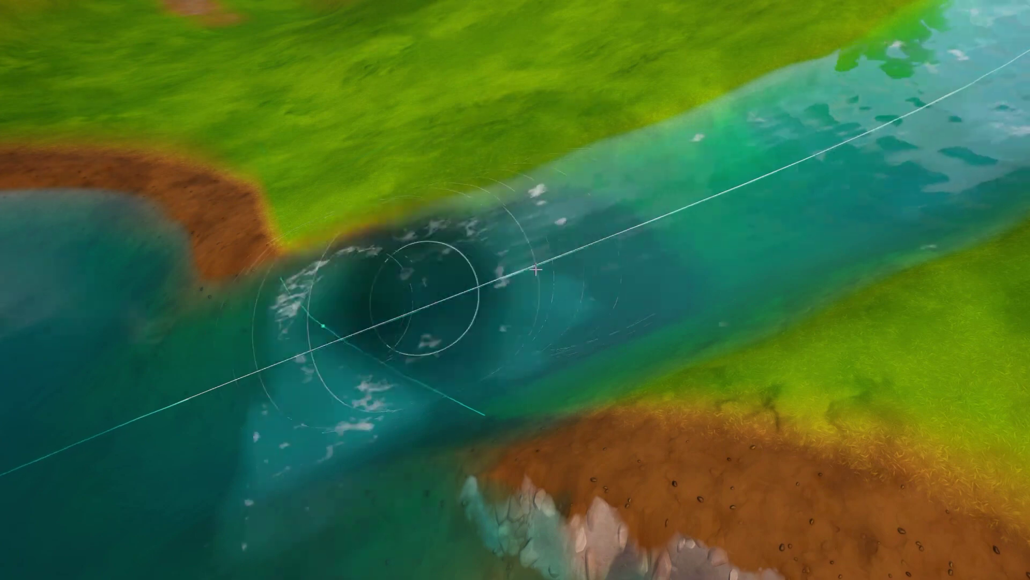
{"action": "mouse_move", "coordinate": [633, 302]}
{"action": "left_mouse_down"}
{"action": "mouse_move", "coordinate": [487, 402]}
{"action": "mouse_move", "coordinate": [789, 273]}
{"action": "mouse_move", "coordinate": [499, 395]}
{"action": "mouse_move", "coordinate": [685, 335]}
{"action": "mouse_move", "coordinate": [800, 256]}
{"action": "mouse_move", "coordinate": [726, 292]}
{"action": "left_mouse_up"}
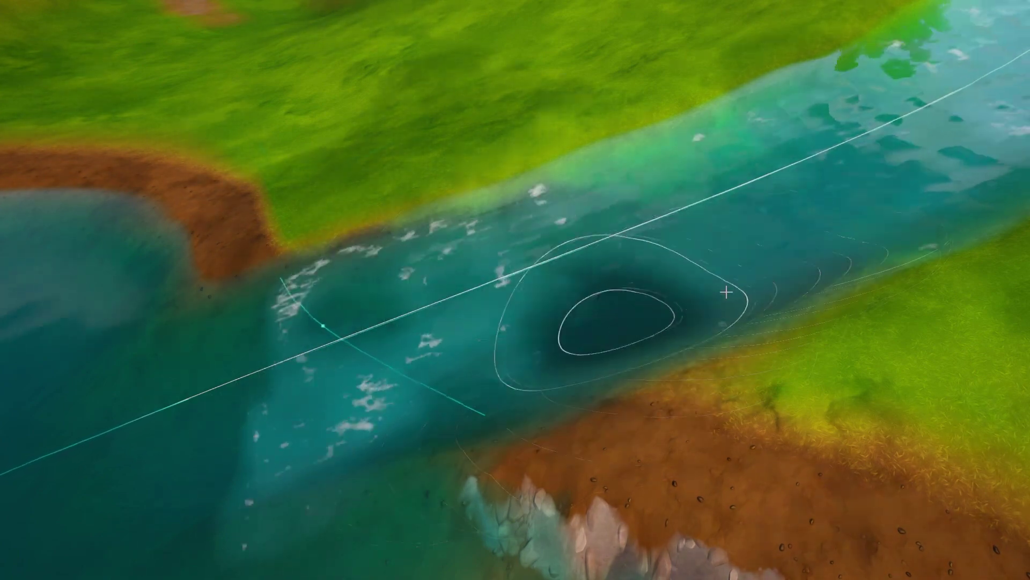
{"action": "left_click_drag", "start_coordinate": [615, 246], "coordinate": [804, 142]}
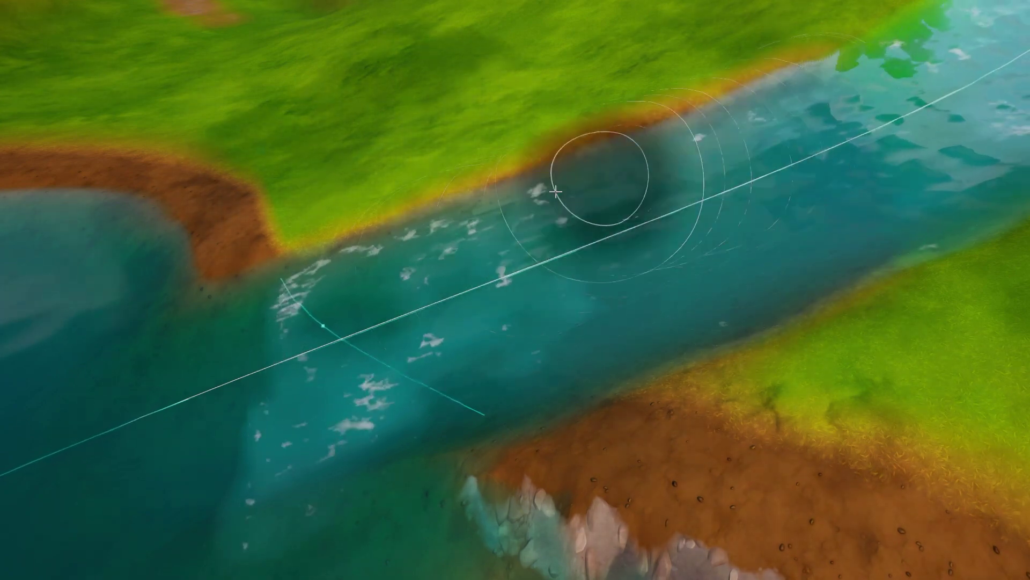
{"action": "mouse_move", "coordinate": [366, 281]}
{"action": "left_mouse_down"}
{"action": "mouse_move", "coordinate": [304, 301]}
{"action": "mouse_move", "coordinate": [719, 279]}
{"action": "left_mouse_up"}
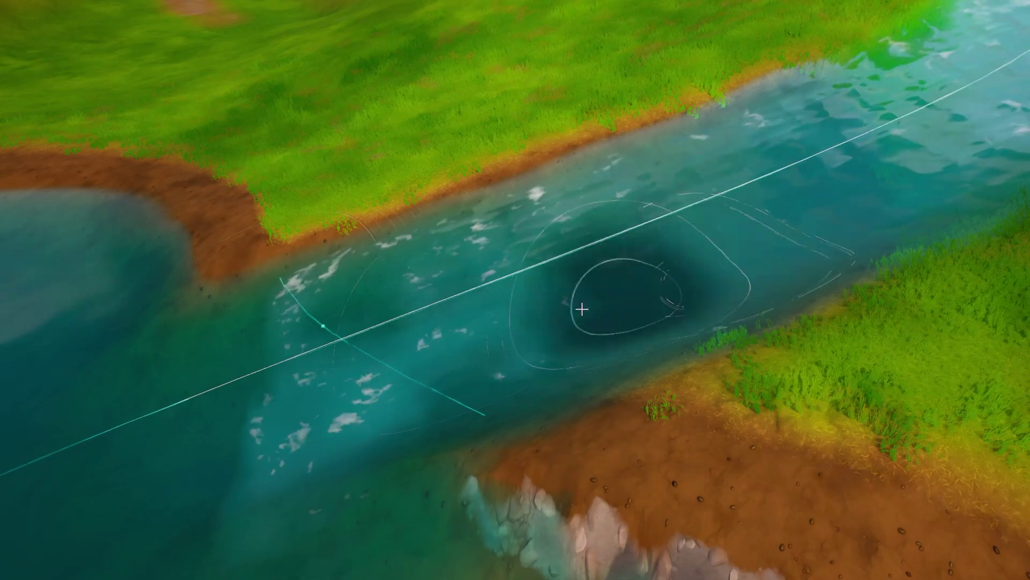
Step: Extend the mud upstream from the lake mouth along the bank beside the small lake's shore
{"action": "mouse_move", "coordinate": [582, 309]}
{"action": "right_mouse_down"}
{"action": "mouse_move", "coordinate": [762, 295]}
{"action": "mouse_move", "coordinate": [667, 325]}
{"action": "right_mouse_up"}
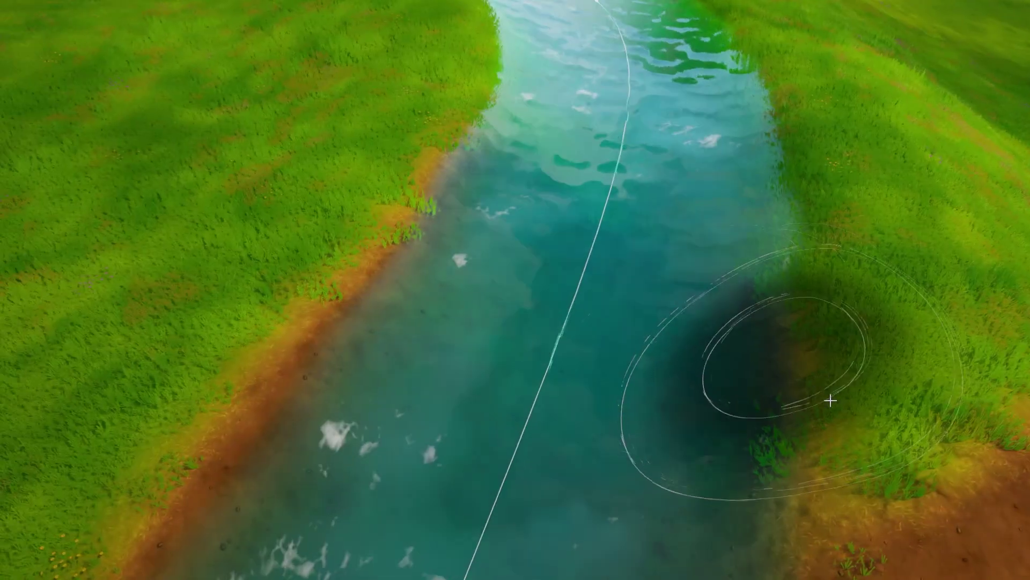
{"action": "mouse_move", "coordinate": [831, 400]}
{"action": "right_mouse_down"}
{"action": "mouse_move", "coordinate": [908, 414]}
{"action": "mouse_move", "coordinate": [923, 387]}
{"action": "mouse_move", "coordinate": [885, 397]}
{"action": "mouse_move", "coordinate": [820, 337]}
{"action": "right_mouse_up"}
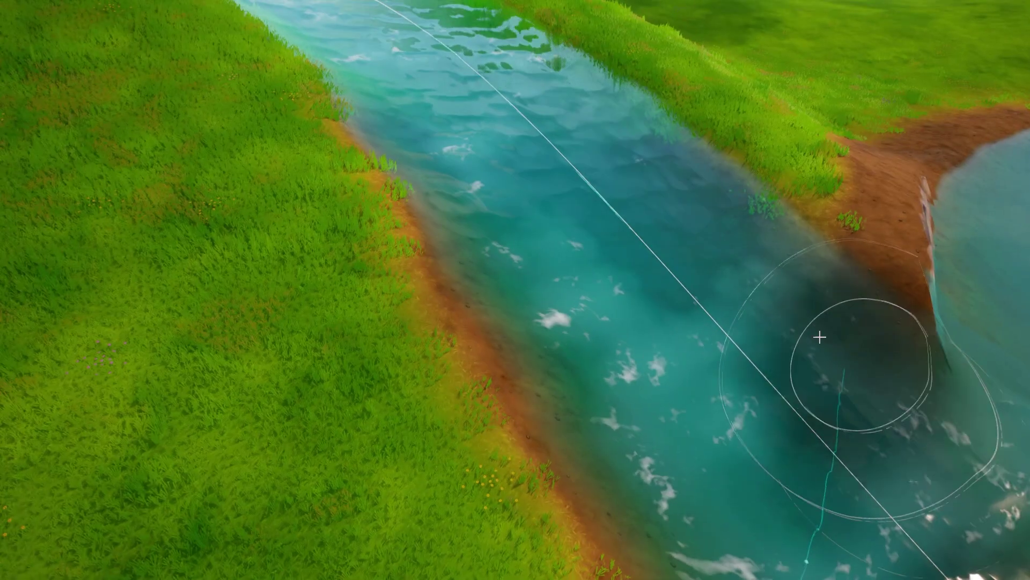
{"action": "left_click_drag", "start_coordinate": [819, 337], "coordinate": [660, 206]}
{"action": "left_click_drag", "start_coordinate": [558, 110], "coordinate": [539, 89]}
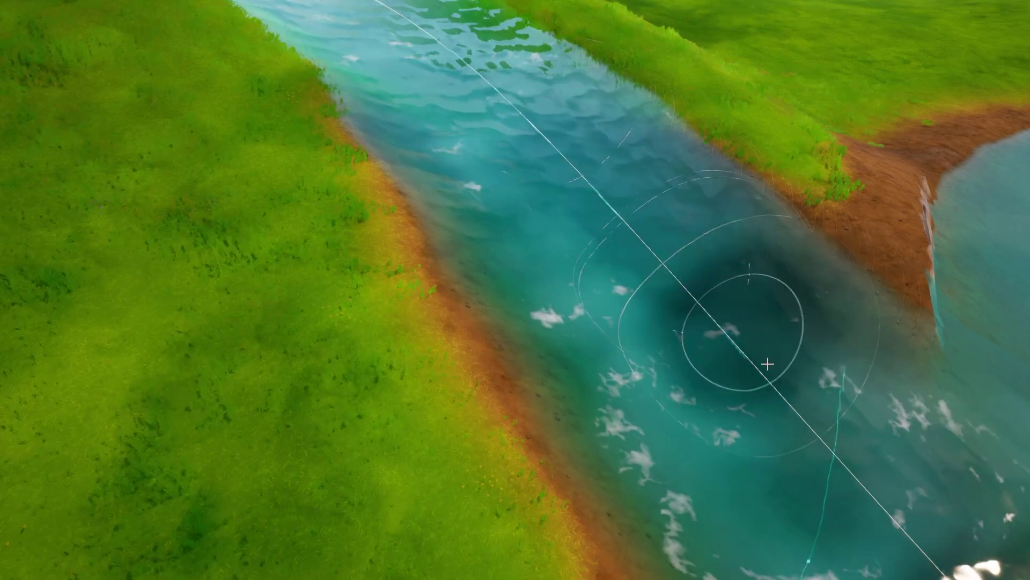
{"action": "mouse_move", "coordinate": [764, 400]}
{"action": "left_mouse_down"}
{"action": "mouse_move", "coordinate": [632, 186]}
{"action": "mouse_move", "coordinate": [528, 75]}
{"action": "mouse_move", "coordinate": [435, 25]}
{"action": "left_mouse_up"}
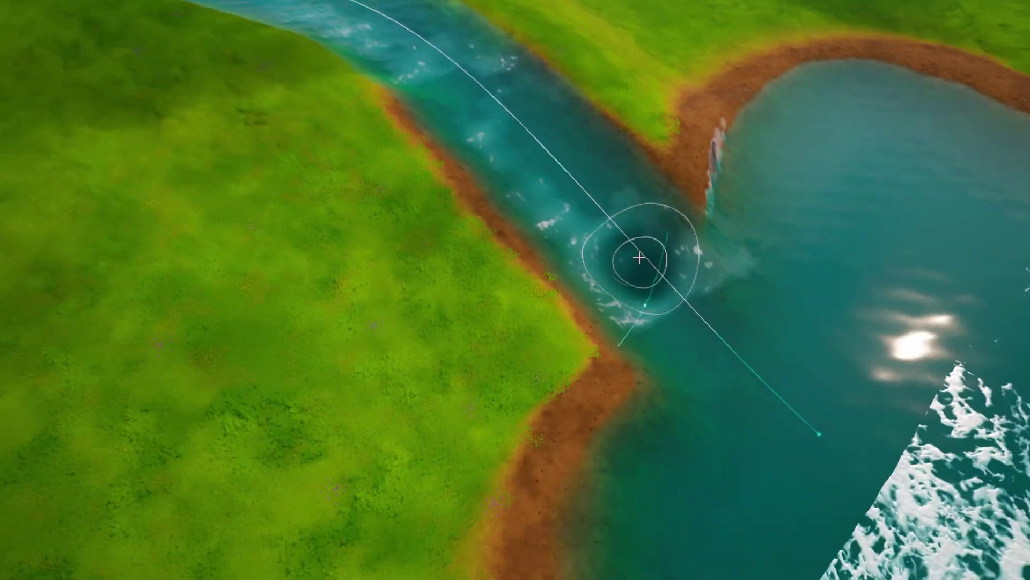
Step: Paint a lighter, stony ground texture over the mud along both banks just upstream of the small lake
{"action": "right_click_drag", "start_coordinate": [642, 258], "coordinate": [595, 188]}
{"action": "scroll", "coordinate": [681, 204], "scroll_direction": "up", "scroll_amount": 2}
{"action": "mouse_move", "coordinate": [679, 201]}
{"action": "left_mouse_down"}
{"action": "mouse_move", "coordinate": [732, 202]}
{"action": "mouse_move", "coordinate": [780, 179]}
{"action": "left_mouse_up"}
{"action": "scroll", "coordinate": [779, 179], "scroll_direction": "up", "scroll_amount": 2}
{"action": "right_click_drag", "start_coordinate": [779, 179], "coordinate": [826, 121]}
{"action": "scroll", "coordinate": [678, 359], "scroll_direction": "up", "scroll_amount": 4}
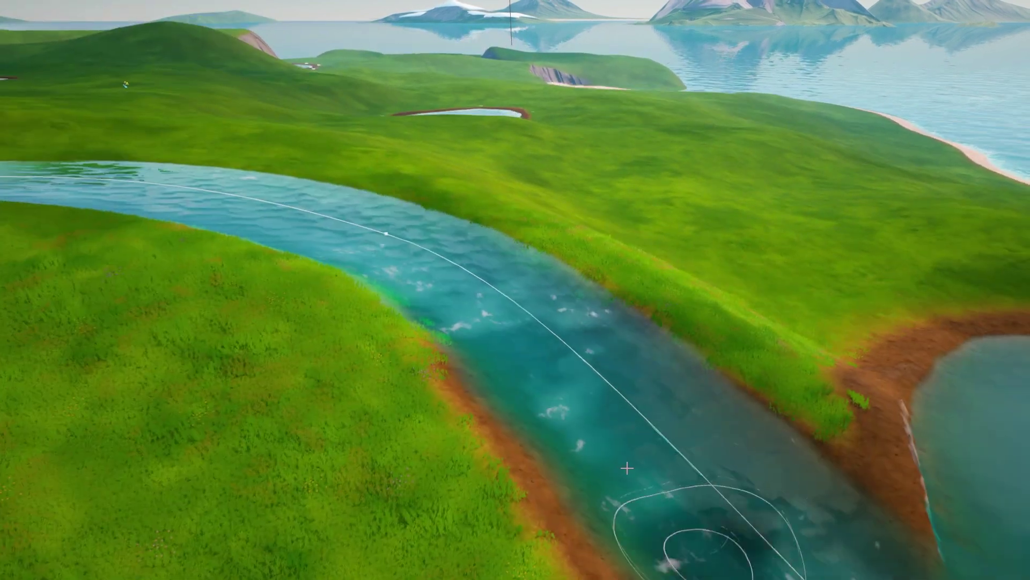
{"action": "scroll", "coordinate": [687, 515], "scroll_direction": "down", "scroll_amount": 2}
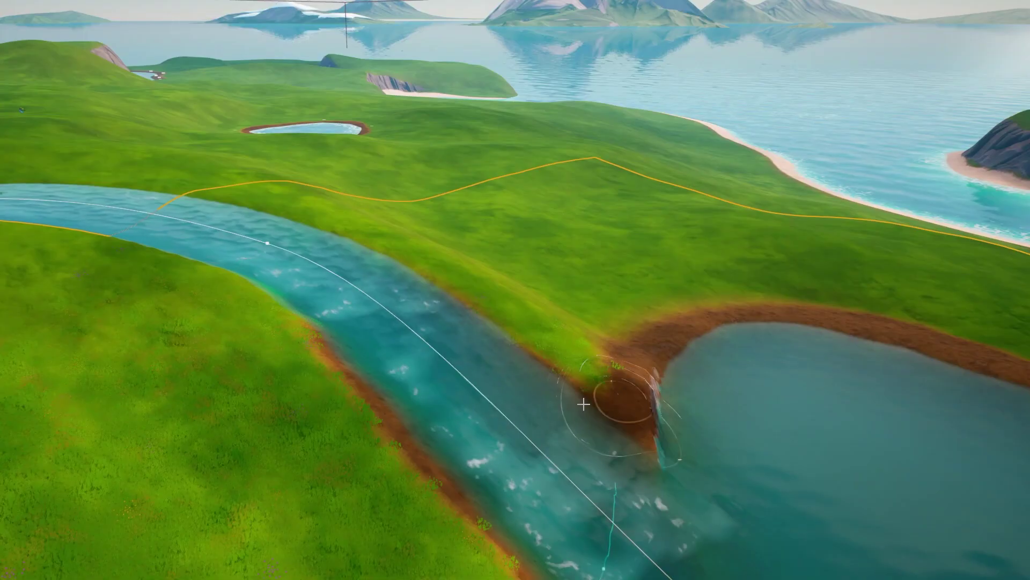
{"action": "left_click", "coordinate": [584, 403]}
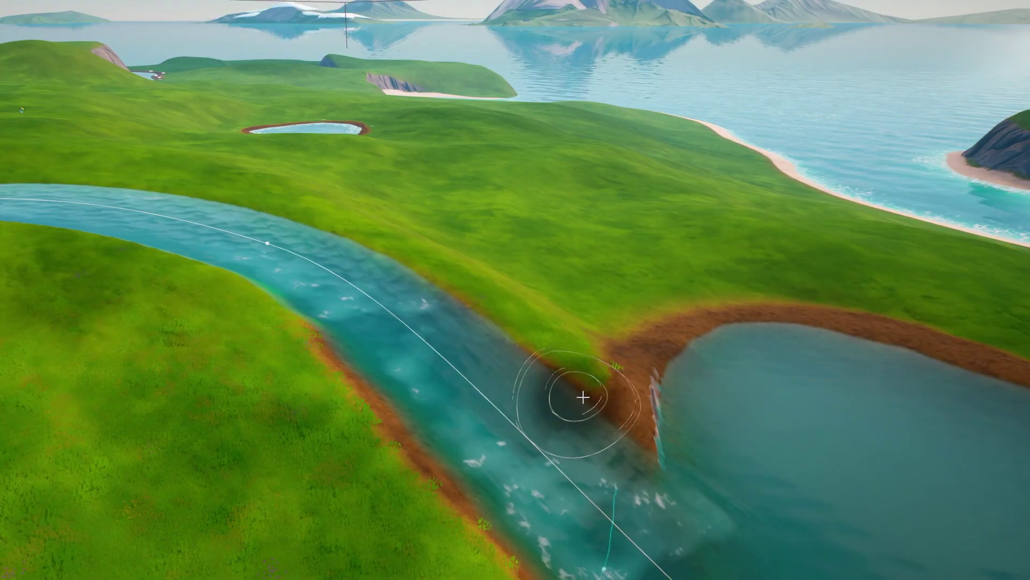
{"action": "mouse_move", "coordinate": [559, 377]}
{"action": "left_mouse_down"}
{"action": "mouse_move", "coordinate": [510, 357]}
{"action": "mouse_move", "coordinate": [428, 282]}
{"action": "left_mouse_up"}
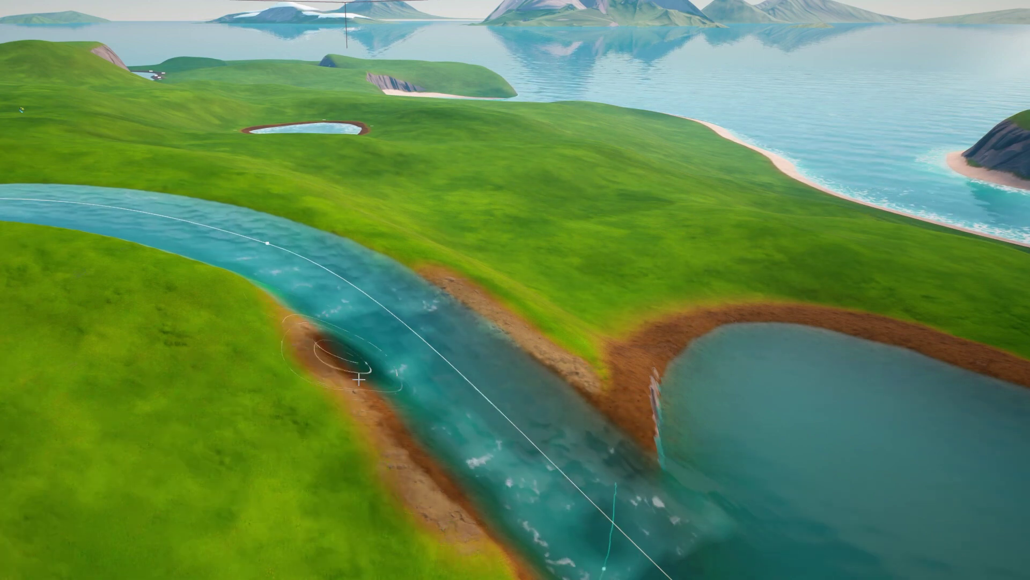
{"action": "left_click_drag", "start_coordinate": [450, 482], "coordinate": [456, 476]}
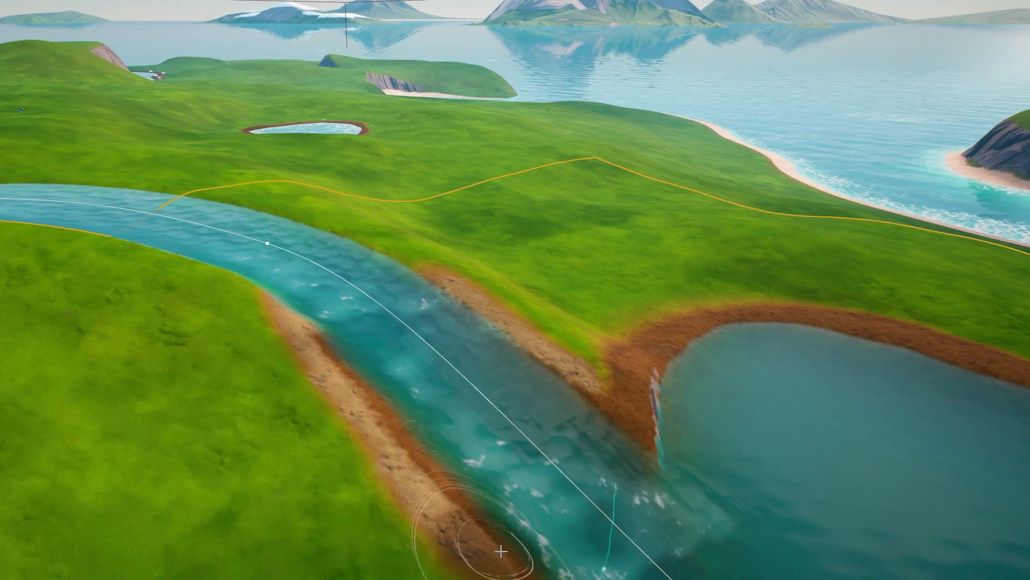
Step: Extend the stony strips toward the small lake's shore and farther upstream along the bank on the small lake's side
{"action": "left_click_drag", "start_coordinate": [500, 551], "coordinate": [585, 417]}
{"action": "left_click_drag", "start_coordinate": [565, 382], "coordinate": [607, 396]}
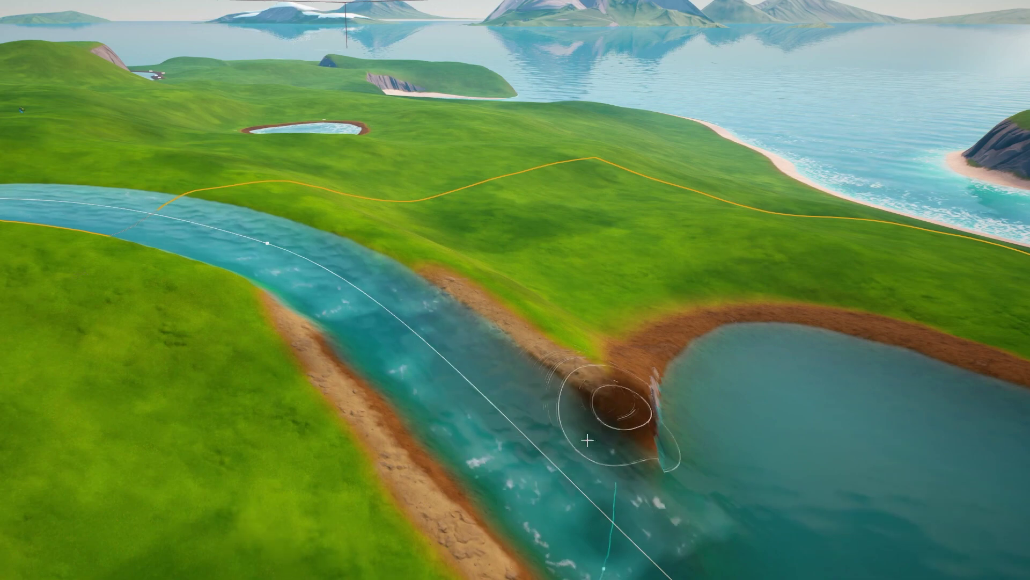
{"action": "left_click_drag", "start_coordinate": [587, 440], "coordinate": [520, 486]}
{"action": "scroll", "coordinate": [575, 407], "scroll_direction": "up", "scroll_amount": 7}
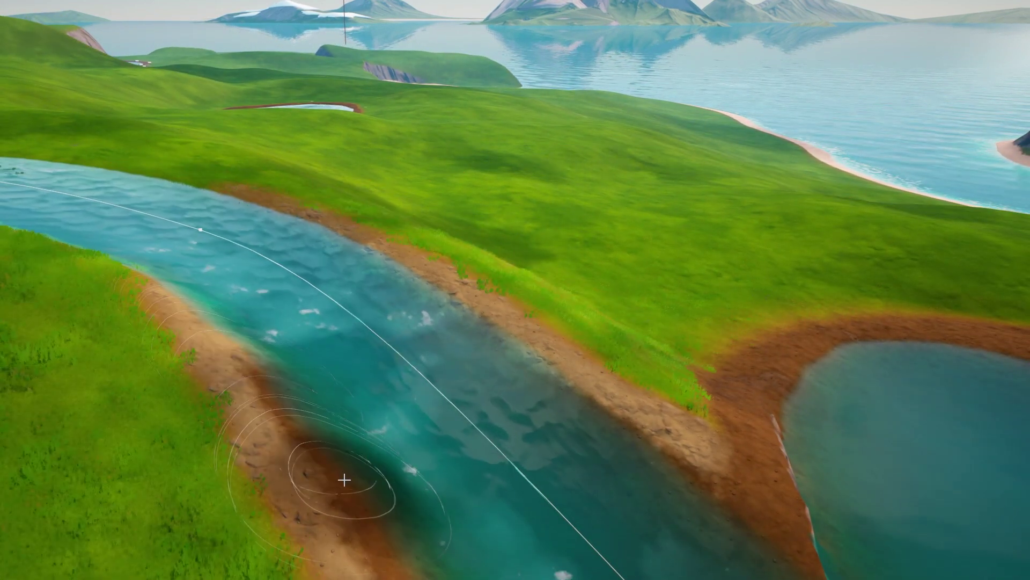
{"action": "scroll", "coordinate": [344, 480], "scroll_direction": "down", "scroll_amount": 3}
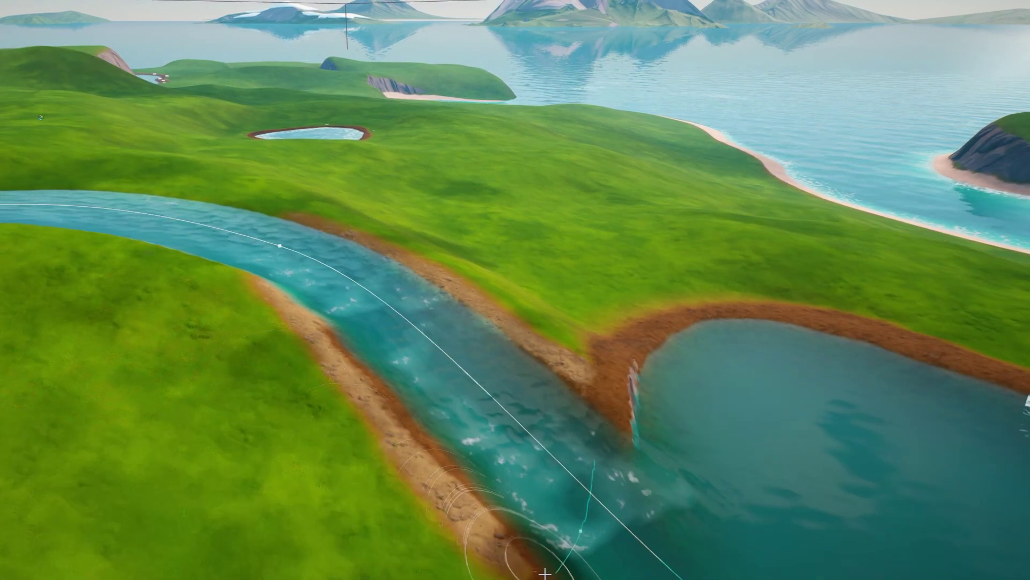
{"action": "scroll", "coordinate": [426, 490], "scroll_direction": "up", "scroll_amount": 8}
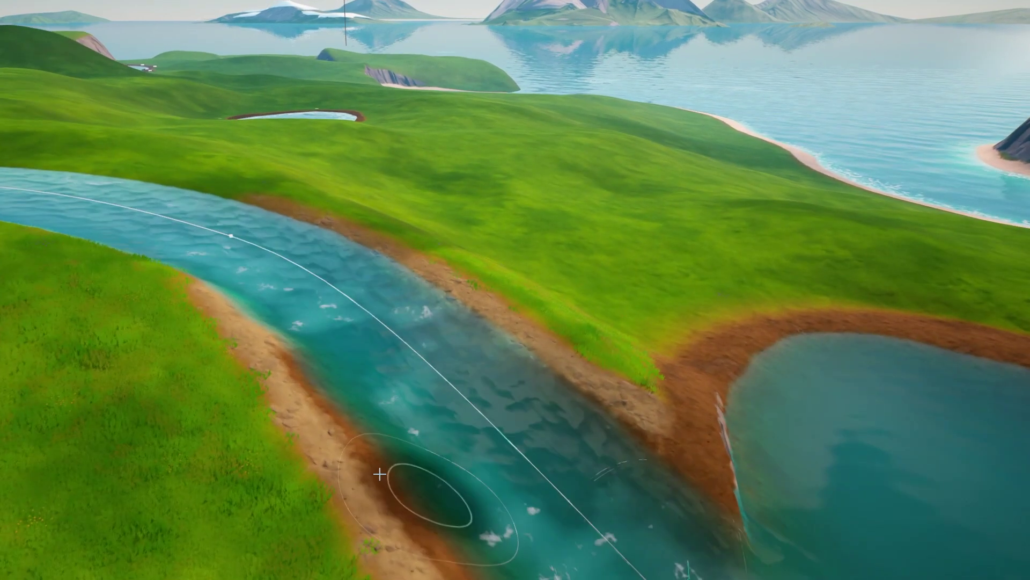
{"action": "scroll", "coordinate": [397, 349], "scroll_direction": "down", "scroll_amount": 8}
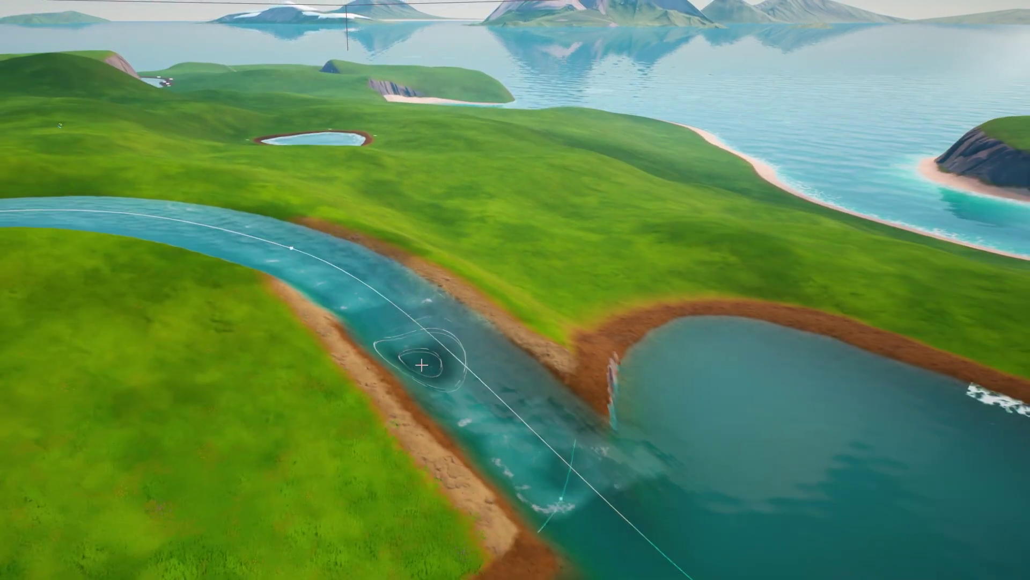
Step: Lengthen the stony strip upstream along the grassy inner bank, approaching the river's first curve
{"action": "mouse_move", "coordinate": [422, 365]}
{"action": "right_mouse_down"}
{"action": "mouse_move", "coordinate": [443, 405]}
{"action": "mouse_move", "coordinate": [327, 384]}
{"action": "mouse_move", "coordinate": [306, 356]}
{"action": "right_mouse_up"}
{"action": "key", "text": "d"}
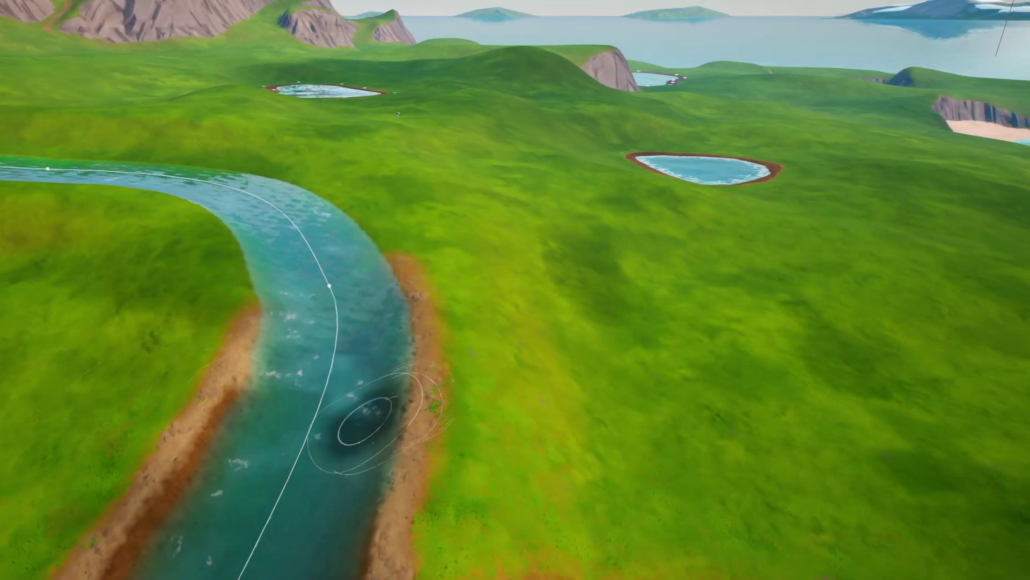
{"action": "right_click_drag", "start_coordinate": [365, 423], "coordinate": [319, 472]}
{"action": "right_click_drag", "start_coordinate": [488, 308], "coordinate": [499, 285]}
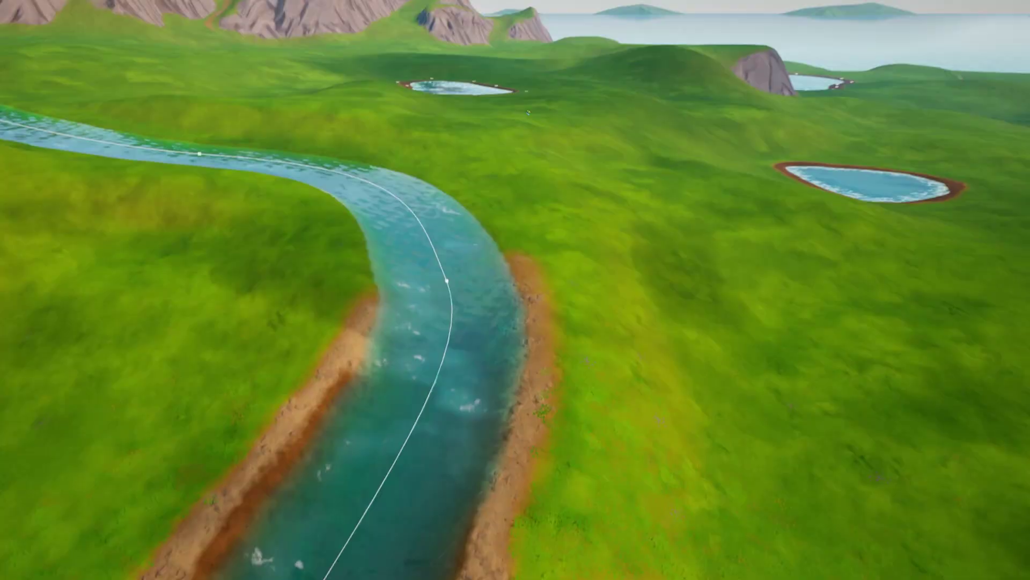
{"action": "scroll", "coordinate": [499, 285], "scroll_direction": "up", "scroll_amount": 6}
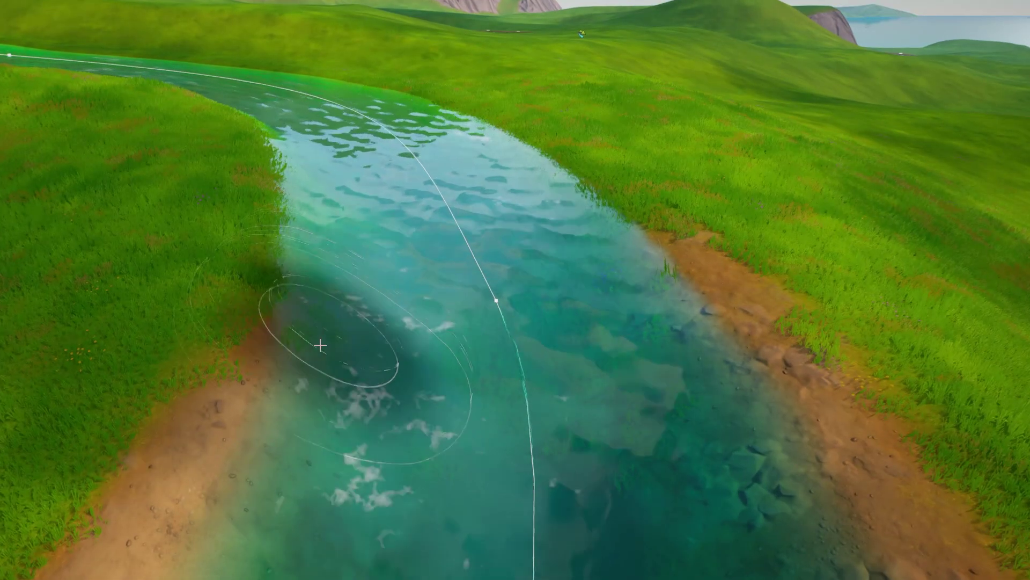
{"action": "left_click_drag", "start_coordinate": [320, 346], "coordinate": [318, 308]}
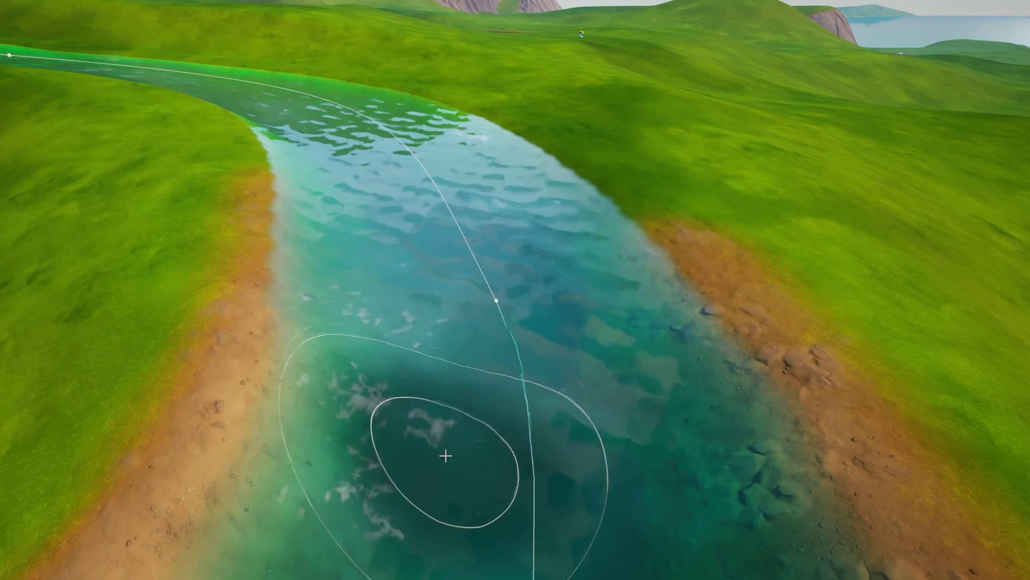
Step: Examine the painted banks near the small lake and the unpainted banks around the river's bend
{"action": "scroll", "coordinate": [446, 455], "scroll_direction": "down", "scroll_amount": 10}
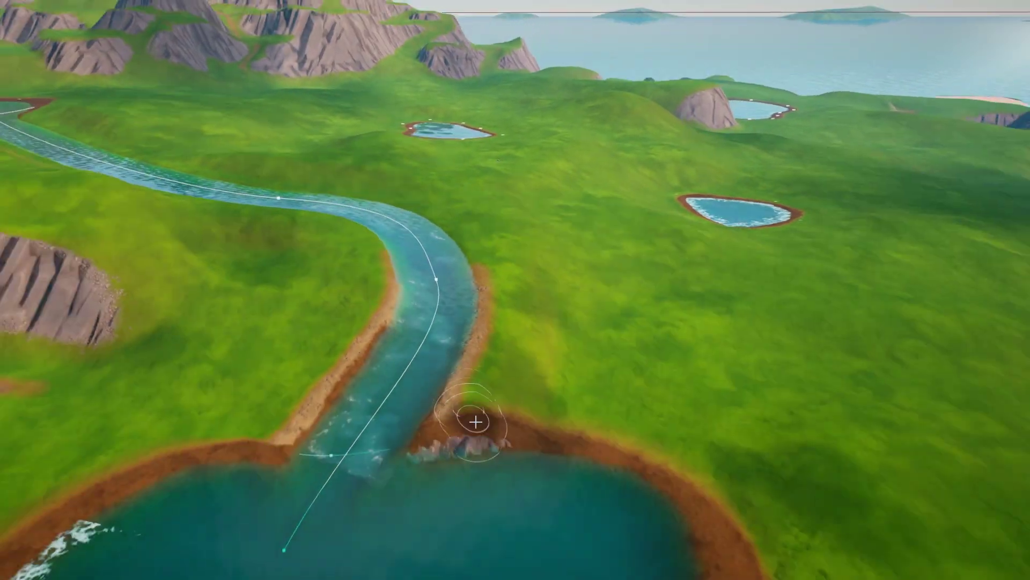
{"action": "mouse_move", "coordinate": [476, 421]}
{"action": "right_mouse_down"}
{"action": "mouse_move", "coordinate": [365, 422]}
{"action": "mouse_move", "coordinate": [417, 420]}
{"action": "mouse_move", "coordinate": [368, 438]}
{"action": "mouse_move", "coordinate": [307, 424]}
{"action": "right_mouse_up"}
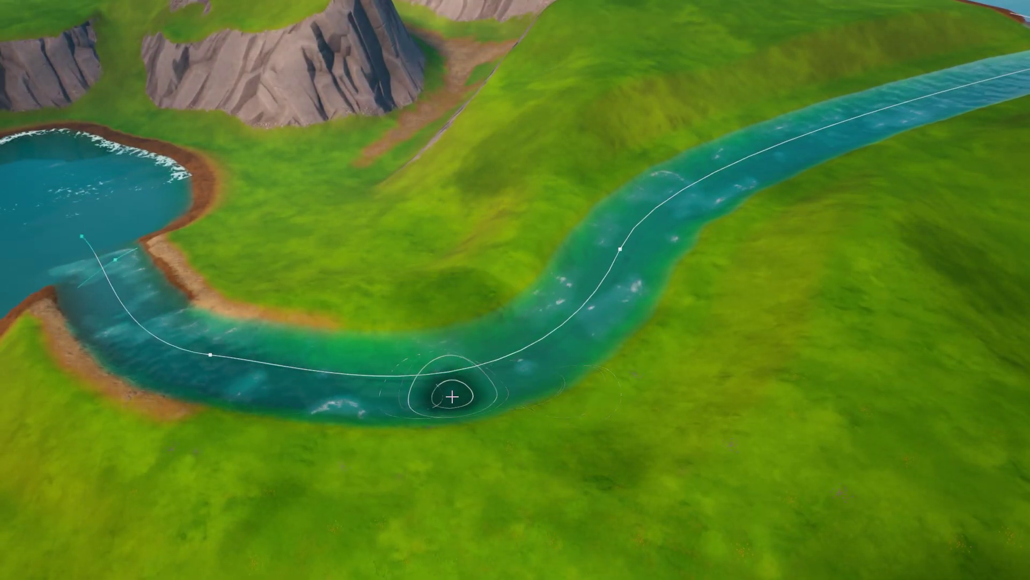
{"action": "mouse_move", "coordinate": [455, 382]}
{"action": "right_mouse_down"}
{"action": "mouse_move", "coordinate": [544, 339]}
{"action": "mouse_move", "coordinate": [659, 252]}
{"action": "mouse_move", "coordinate": [559, 303]}
{"action": "right_mouse_up"}
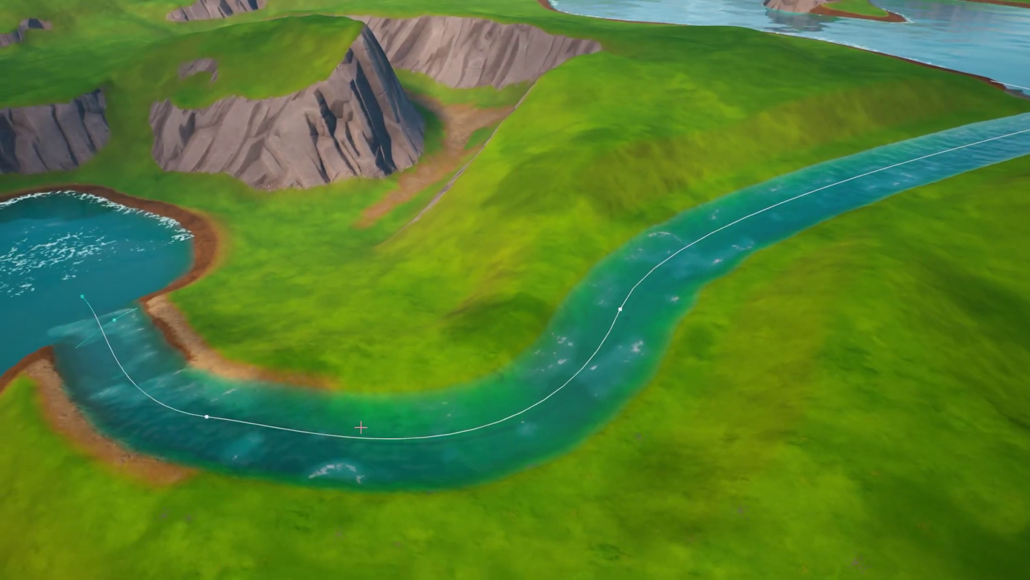